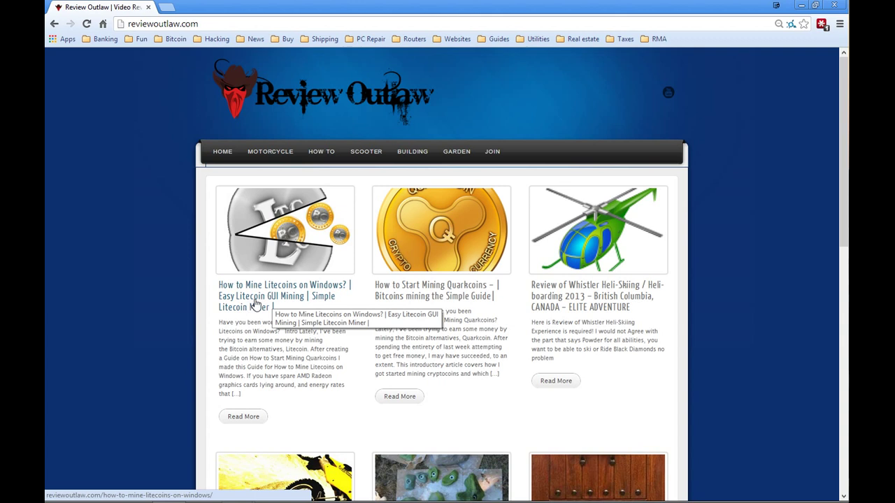
Open the Review Outlaw post 'How to Mine Litecoins on Windows?' from reviewoutlaw.com.
click(279, 298)
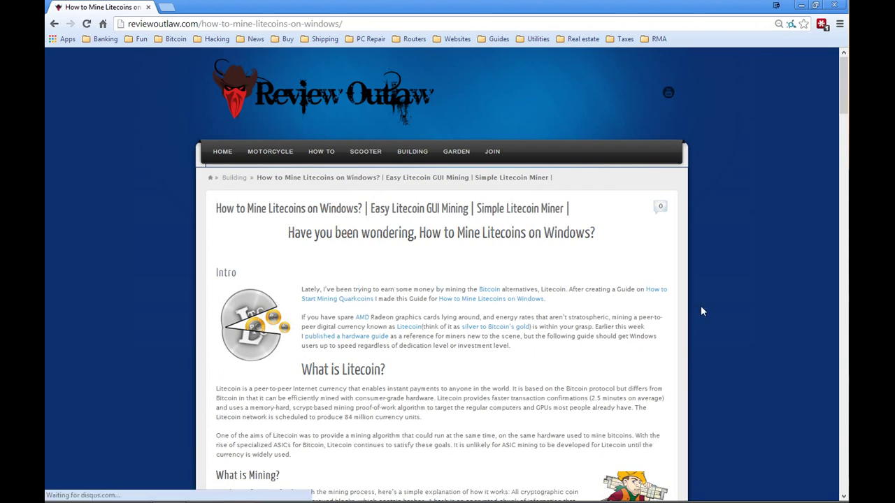
Scroll the article down to its '1.) Download Litecoin wallet' section.
scroll(701, 308, down, 1)
scroll(701, 307, down, 1)
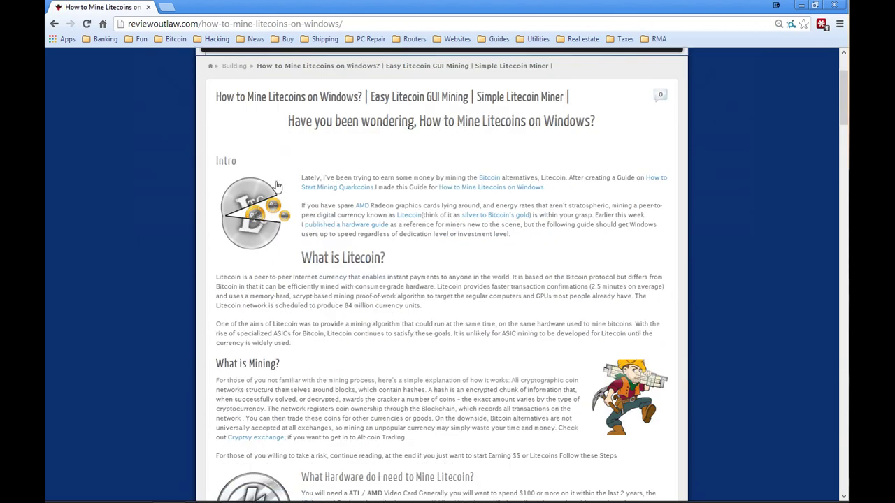
scroll(628, 255, down, 4)
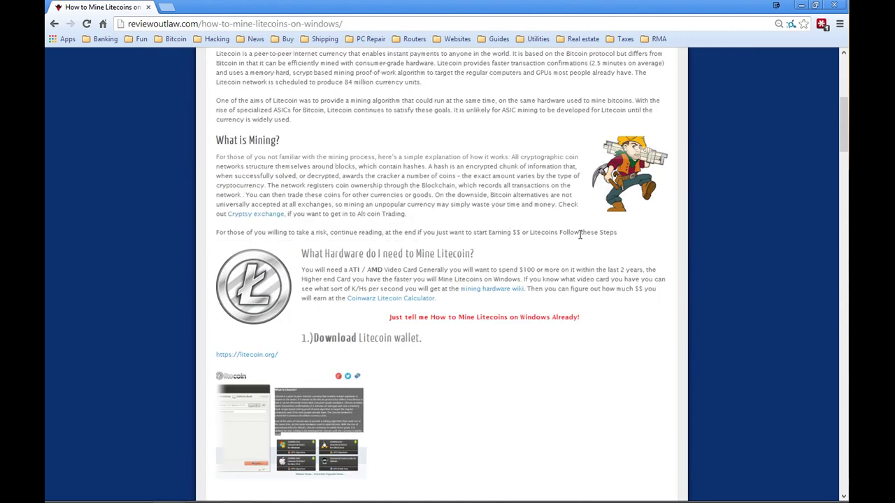
scroll(583, 235, down, 2)
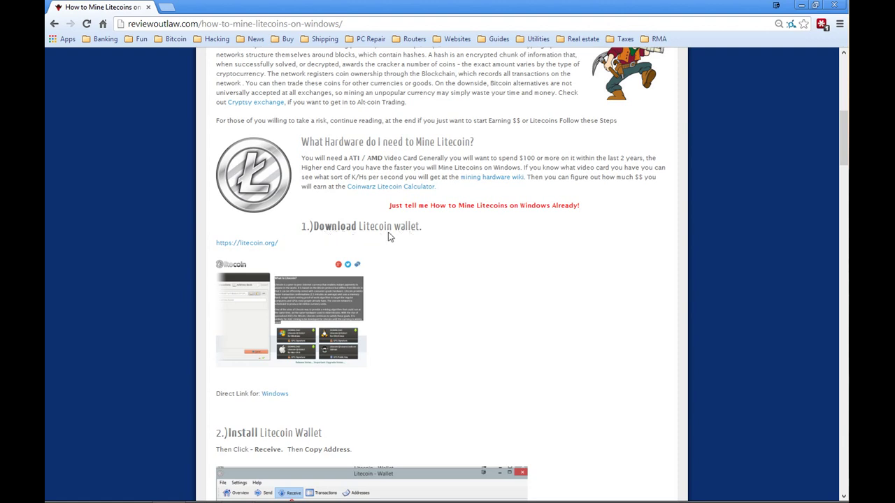
scroll(397, 260, down, 1)
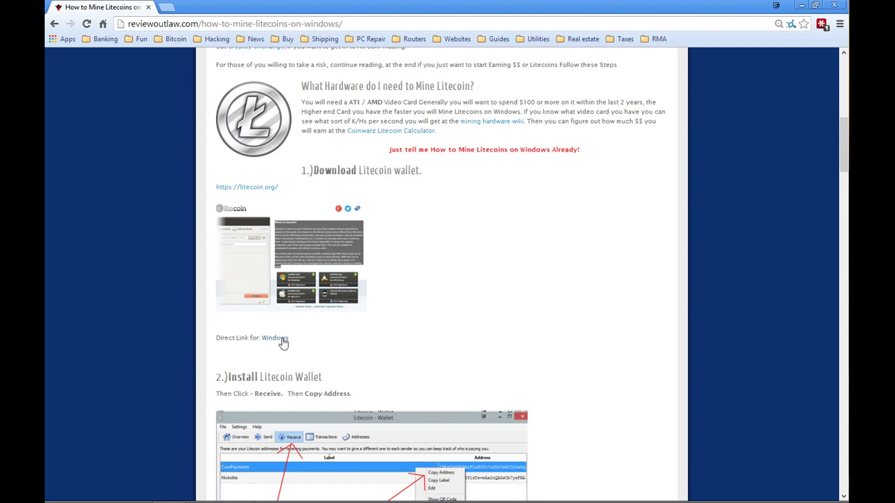
Open litecoin.org in a second tab, then download and run the Litecoin 0.8.6.1 Windows installer.
middle_click(264, 189)
click(161, 9)
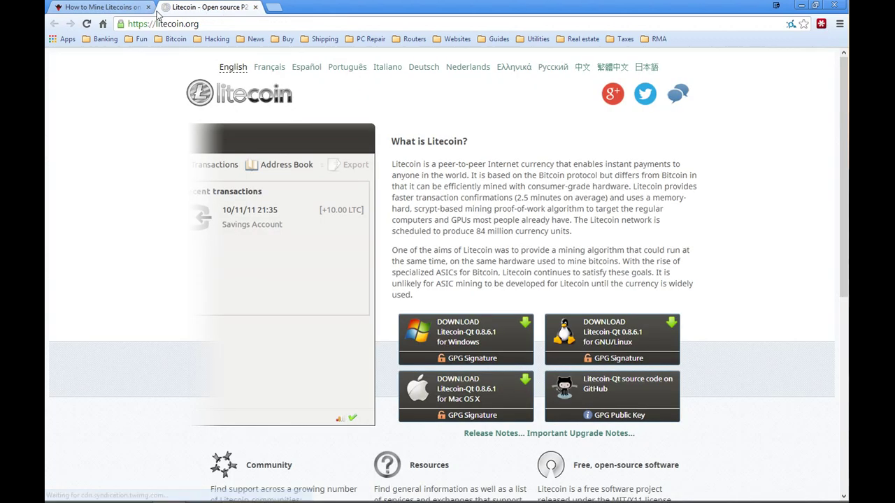
click(126, 6)
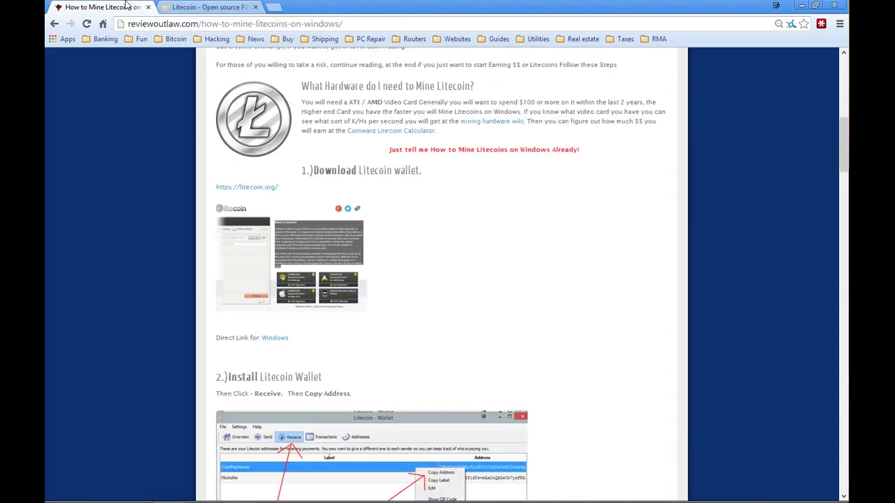
click(275, 338)
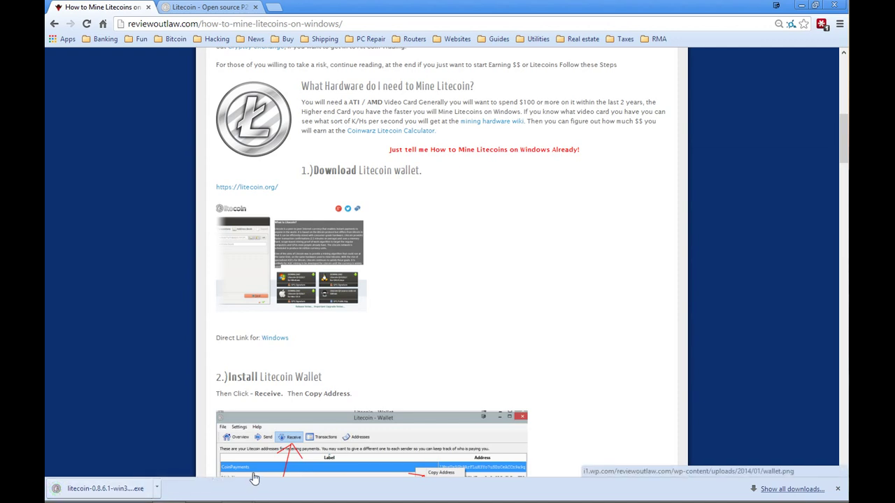
click(129, 489)
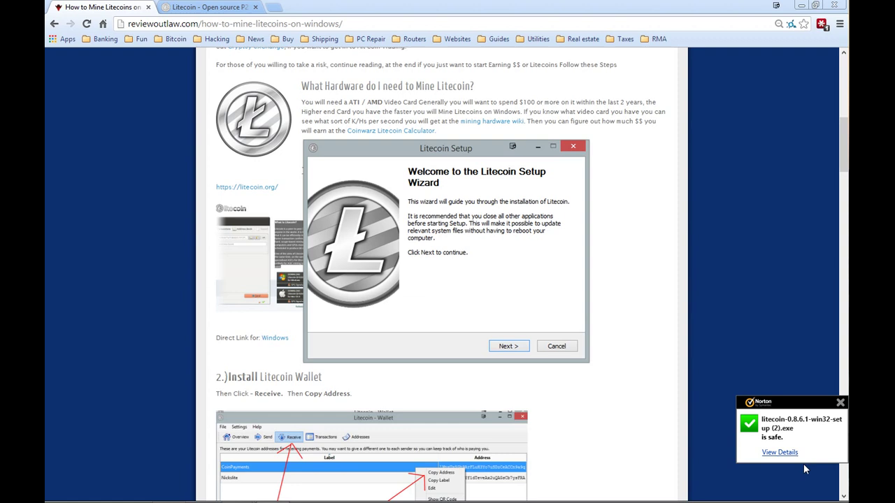
Cancel the Litecoin Setup wizard after one page and dismiss the data directory lock error.
click(508, 347)
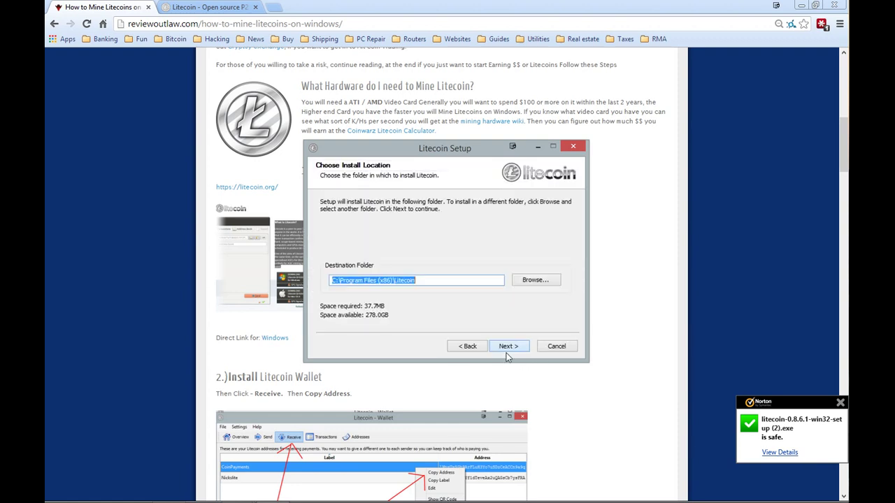
click(567, 348)
mouse_move(625, 500)
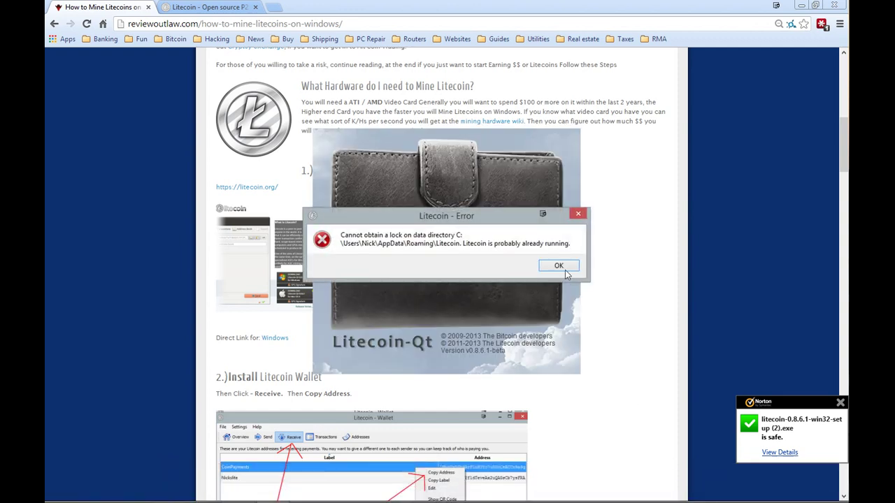
key(Return)
Bring up the already-running Litecoin wallet from the tray and move it to the upper centre.
mouse_move(748, 500)
click(748, 483)
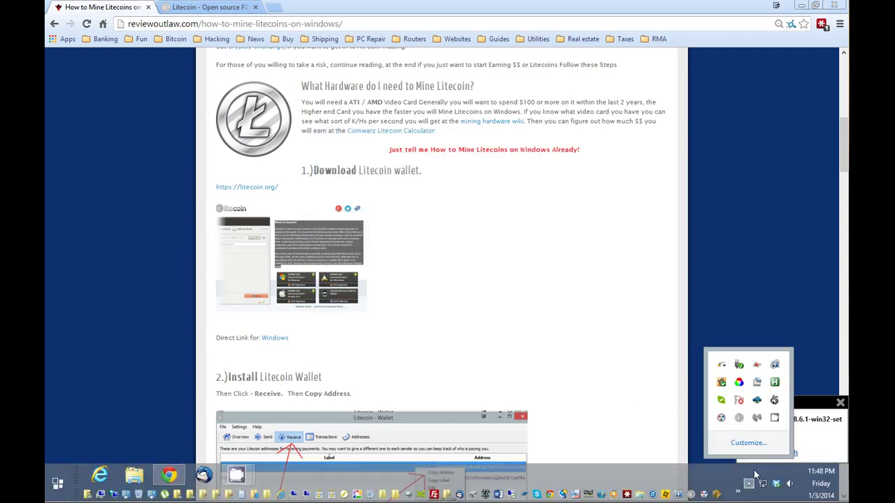
click(739, 418)
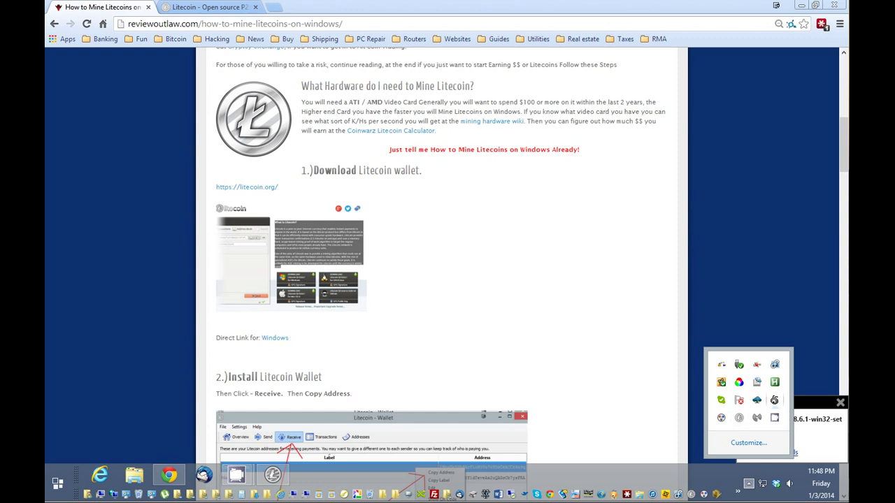
drag(725, 59, 634, 34)
Check the wallet overview and receiving addresses, then copy the CoinPayments address to the clipboard.
click(279, 77)
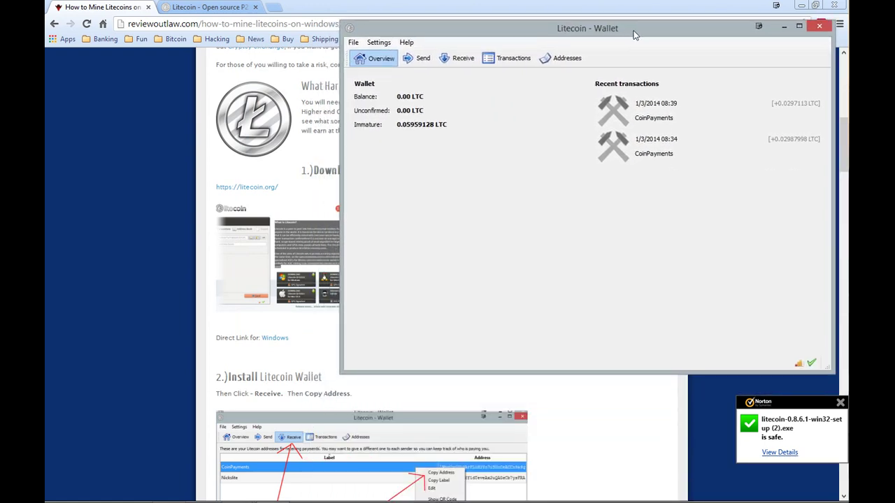
click(463, 59)
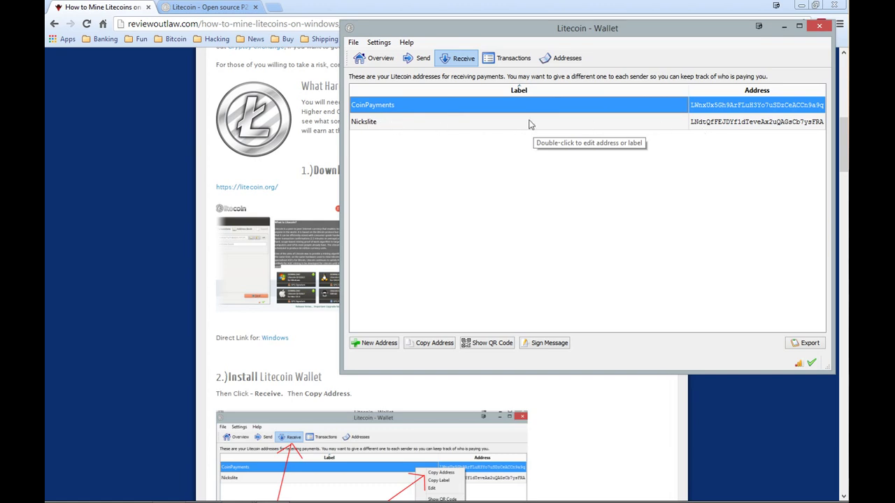
right_click(448, 121)
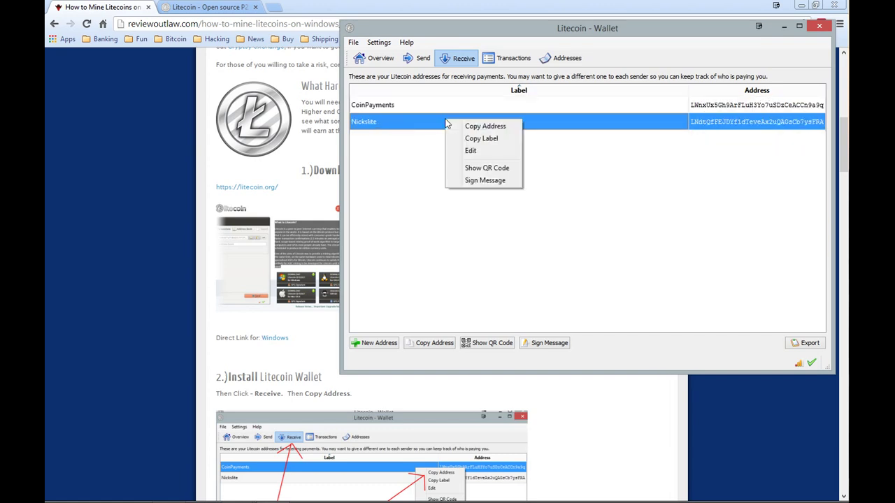
click(488, 150)
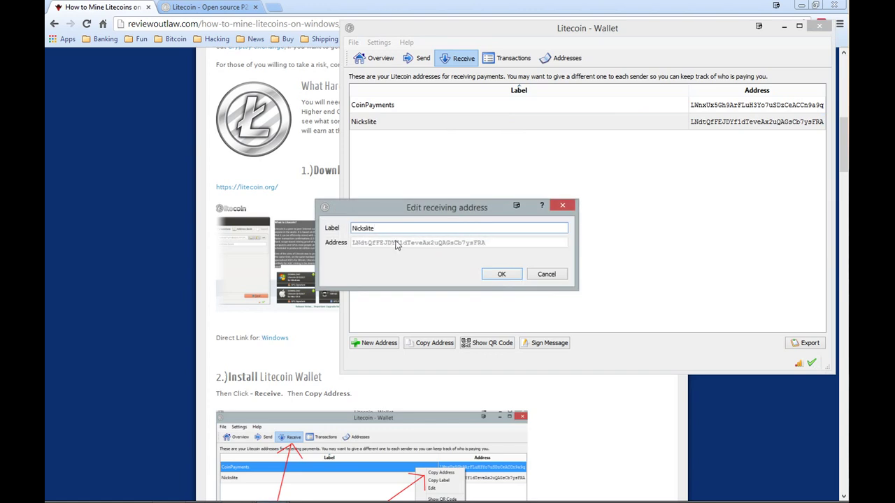
click(546, 274)
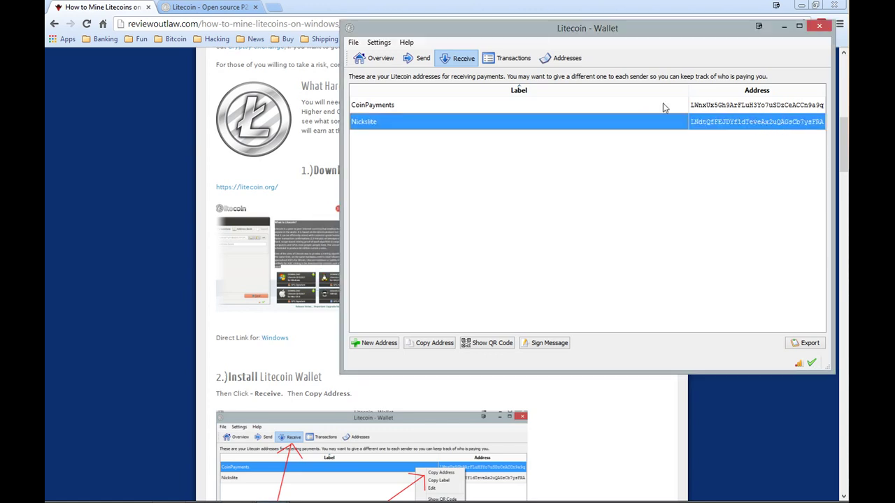
right_click(660, 109)
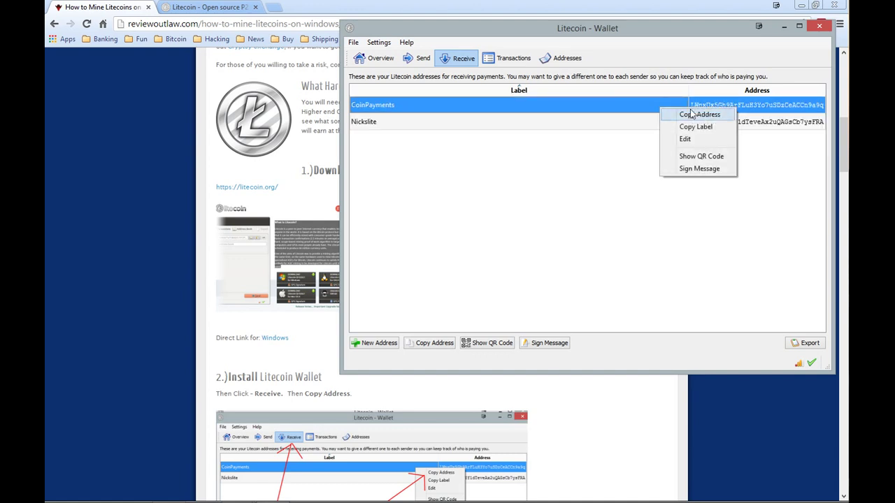
click(702, 116)
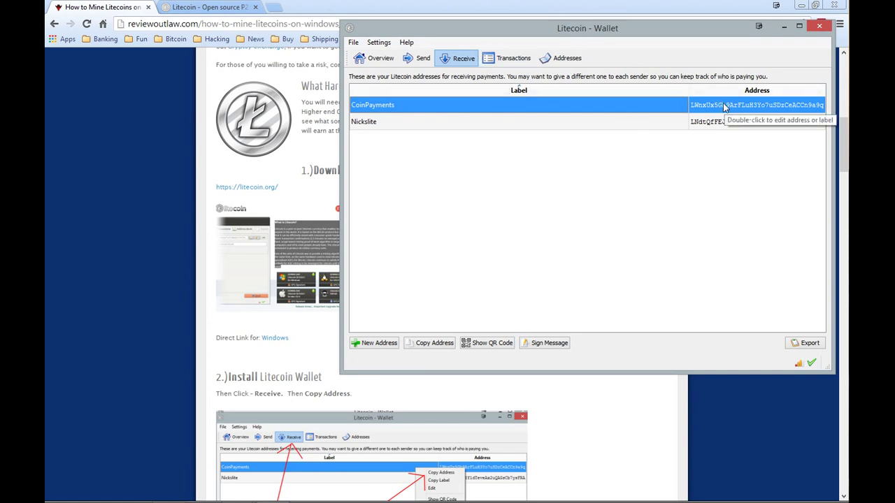
Return to the Chrome guide and scroll to its '3.) Disable your Antivirus' and '4.) Download Litecoin GUI Miner' steps.
click(619, 435)
scroll(632, 381, down, 2)
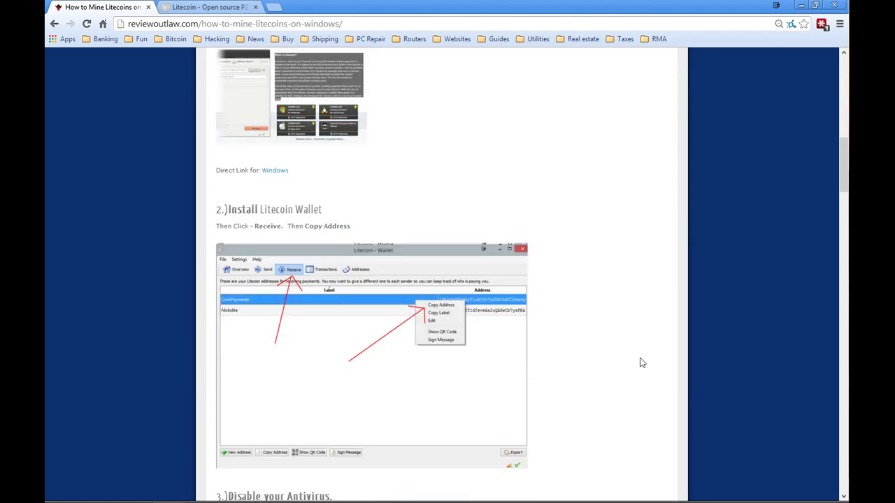
scroll(601, 325, down, 2)
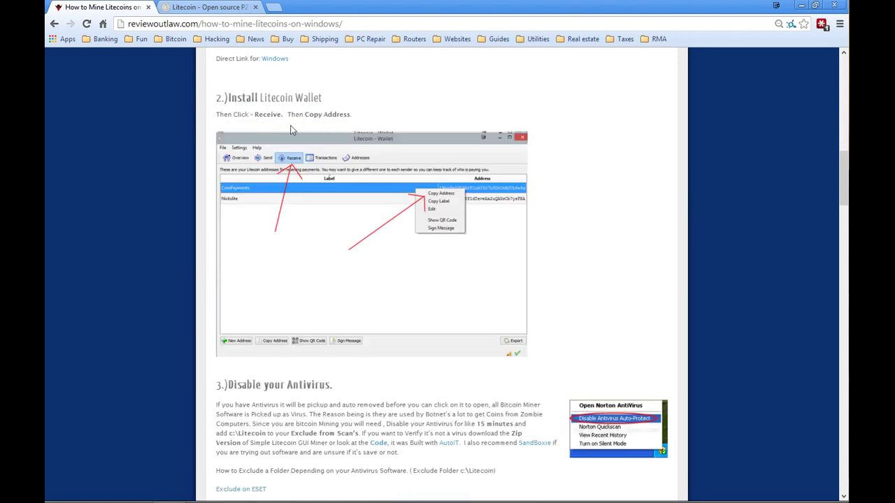
scroll(610, 201, down, 2)
scroll(609, 201, down, 1)
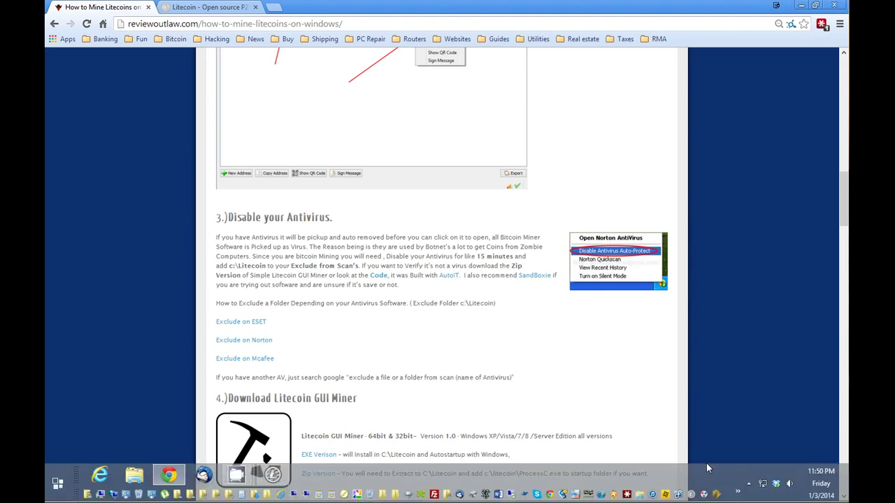
scroll(617, 405, down, 1)
scroll(618, 405, down, 1)
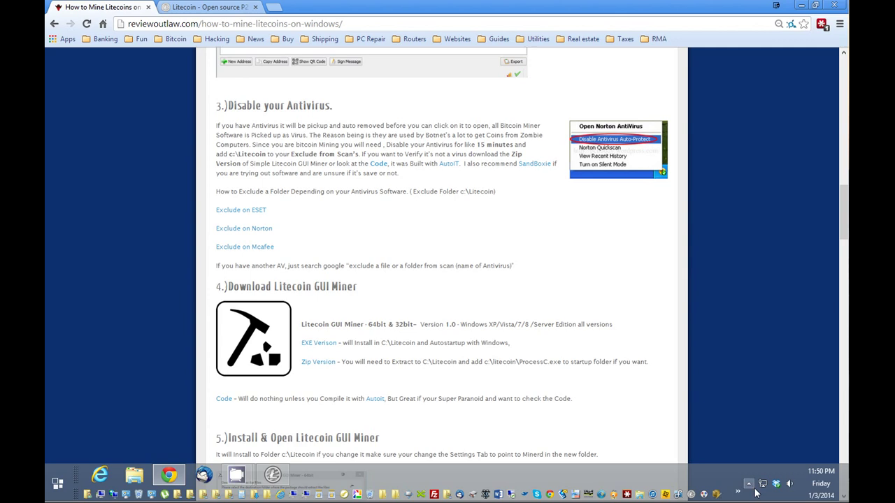
Disable Norton AntiVirus Auto-Protect for 15 minutes from its tray icon.
click(749, 483)
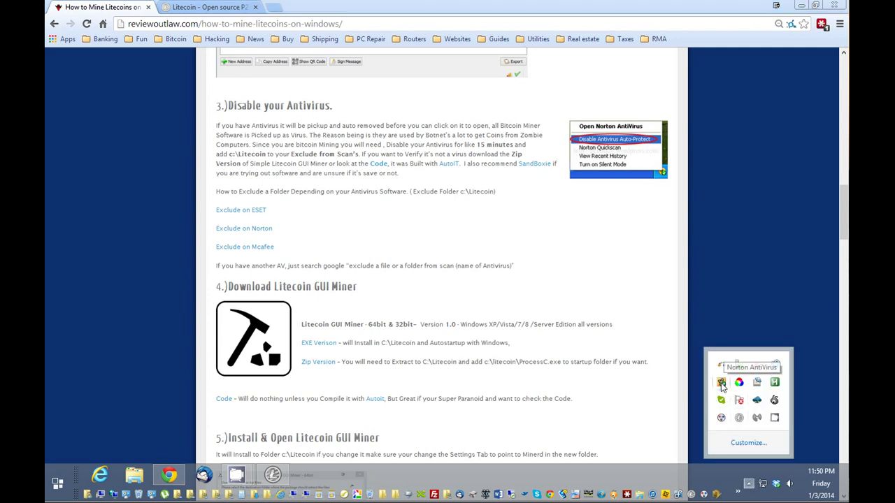
right_click(722, 382)
click(753, 473)
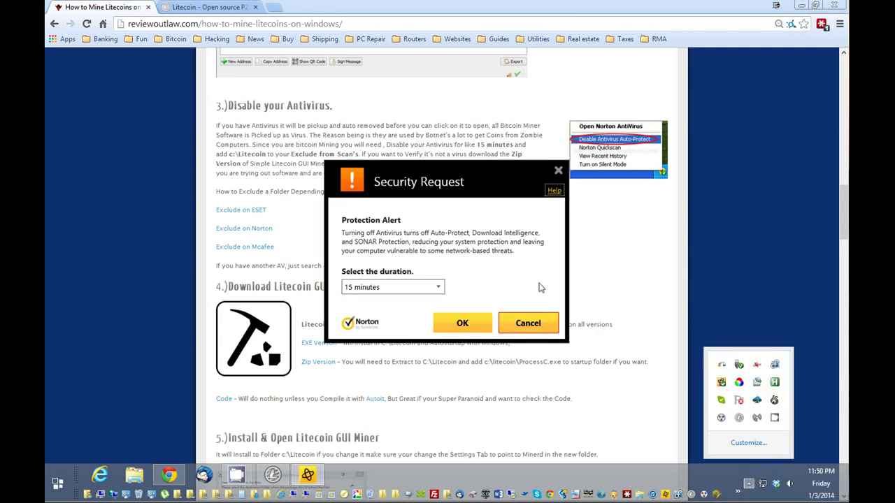
click(462, 323)
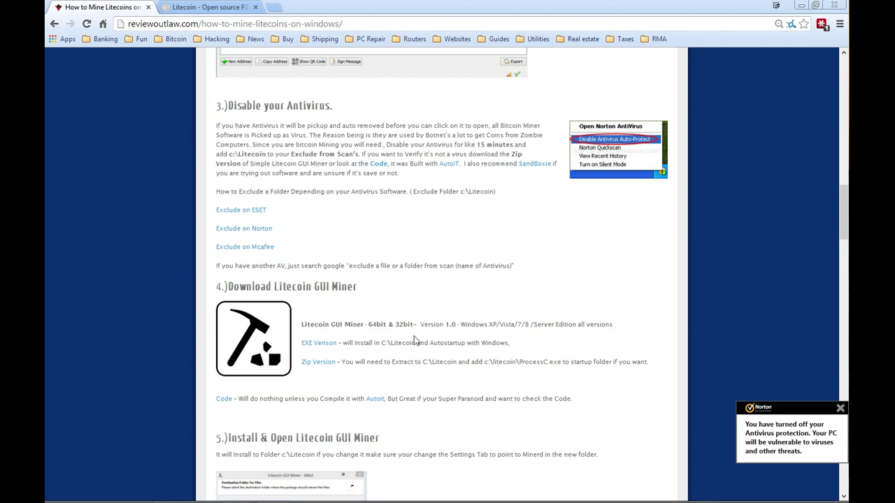
Scroll the tutorial to the Litecoin GUI Miner step with EXE, Zip and Code downloads.
scroll(490, 275, down, 1)
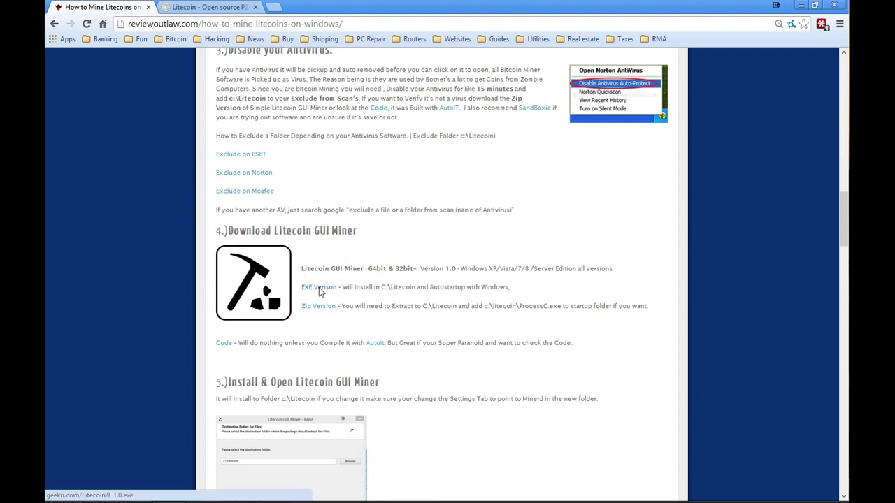
scroll(319, 292, down, 2)
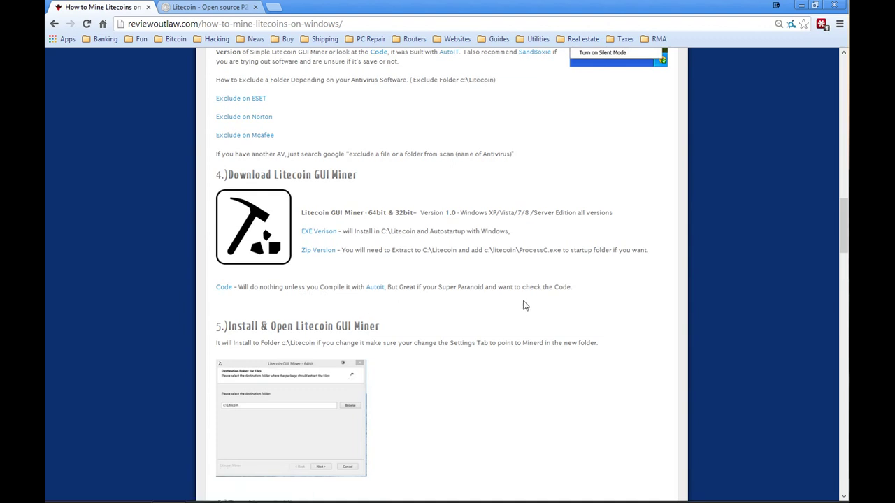
scroll(526, 306, up, 1)
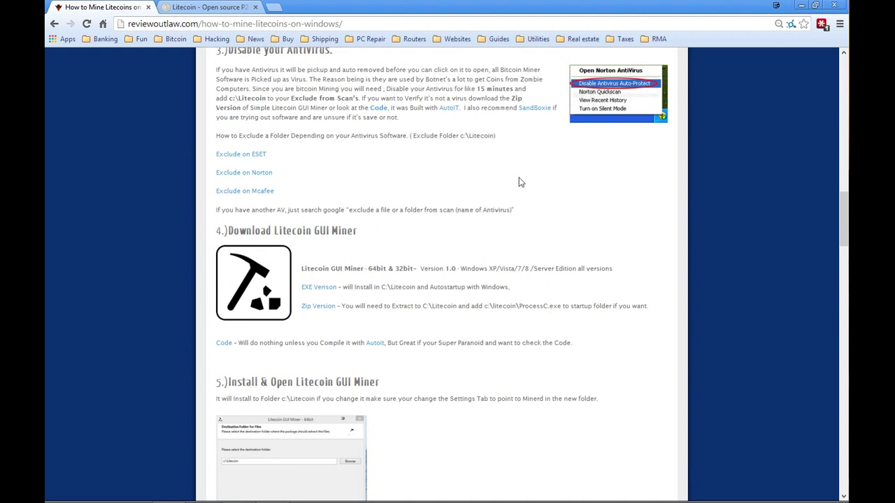
Open sandboxie.com in a new tab, browse it briefly, and return to the mining tutorial.
click(531, 113)
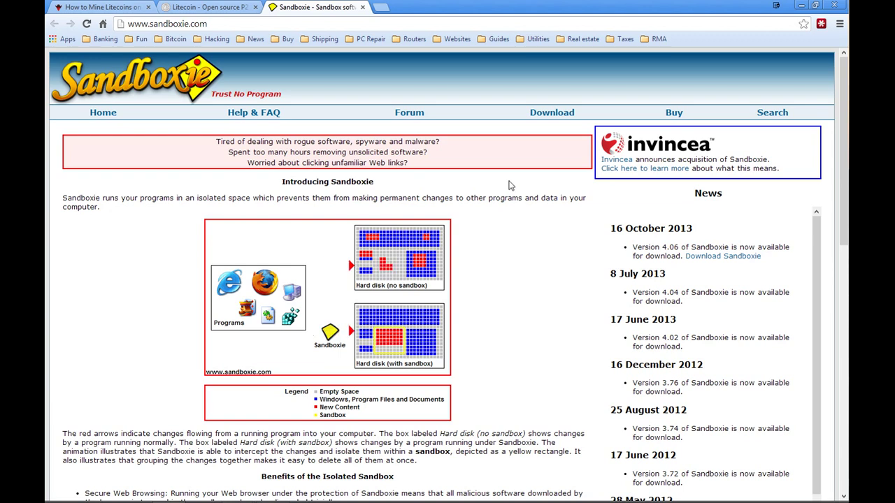
scroll(510, 185, down, 1)
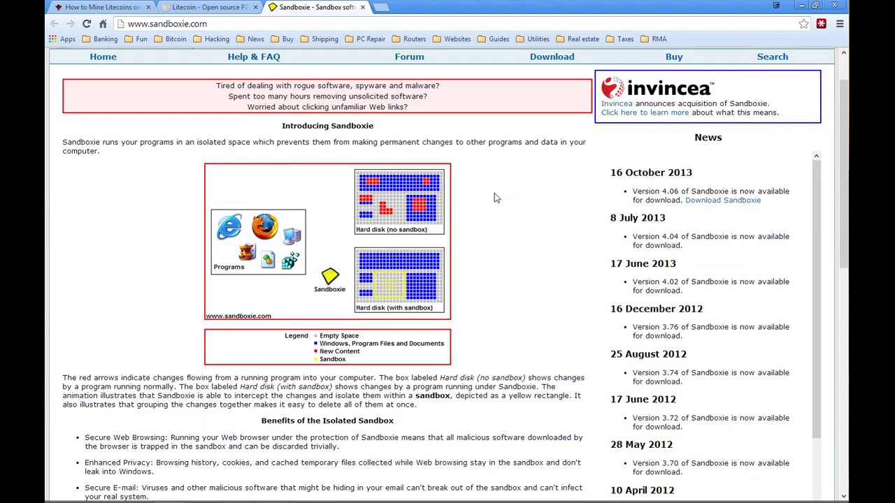
scroll(495, 197, down, 1)
scroll(495, 198, up, 2)
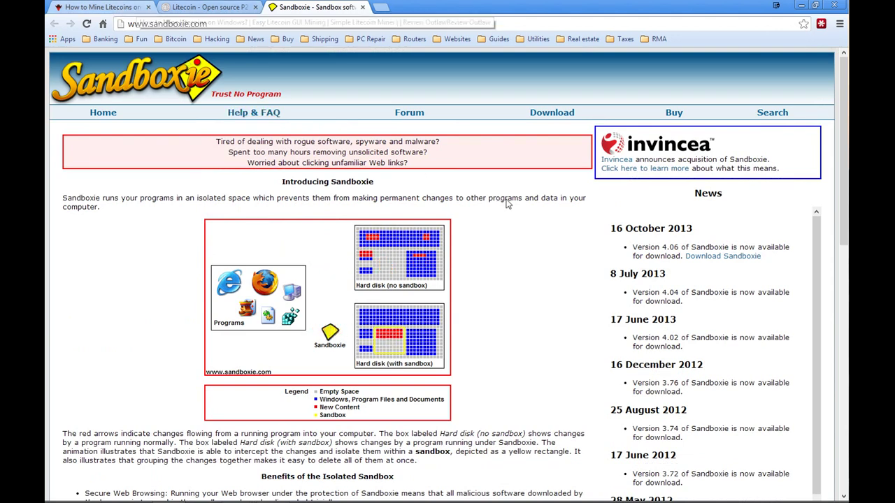
key(ctrl+Tab)
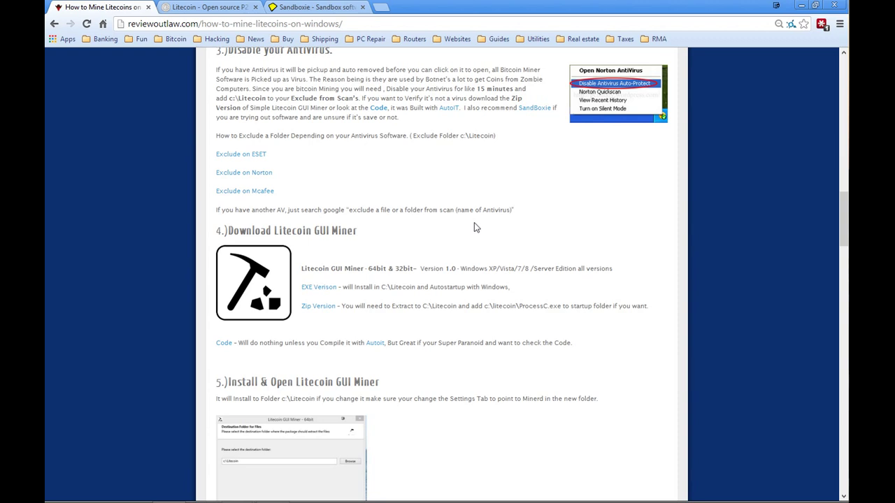
Download the EXE version of Litecoin GUI Miner and run the downloaded L 1.0.exe.
scroll(474, 225, down, 3)
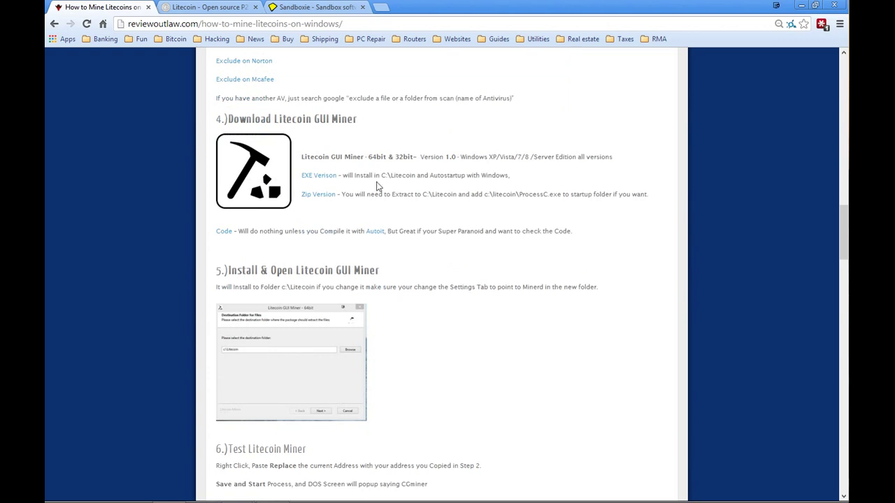
scroll(422, 245, up, 1)
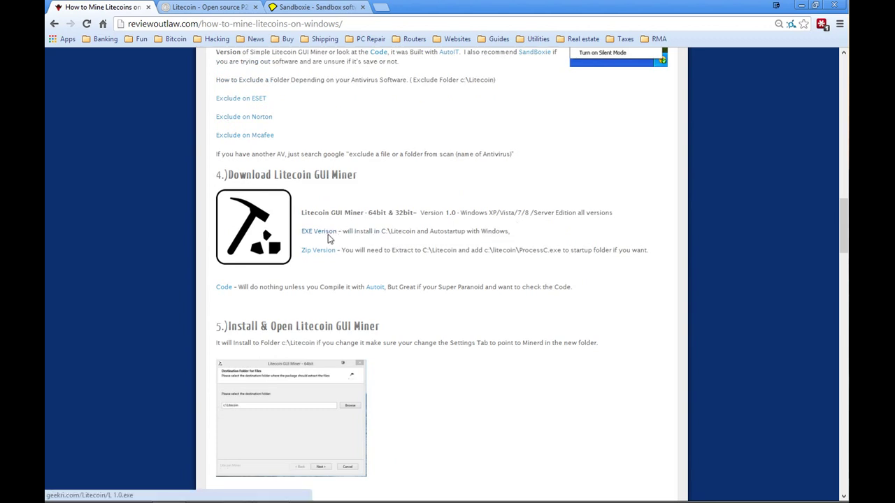
click(329, 236)
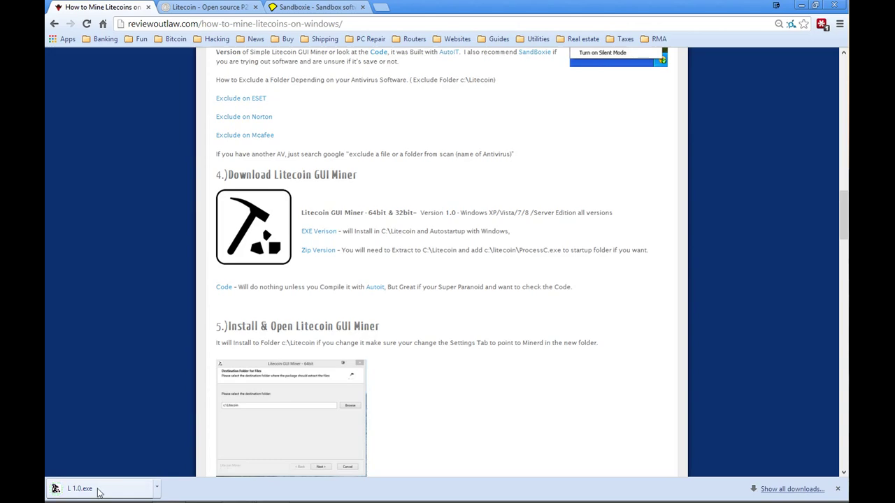
click(104, 489)
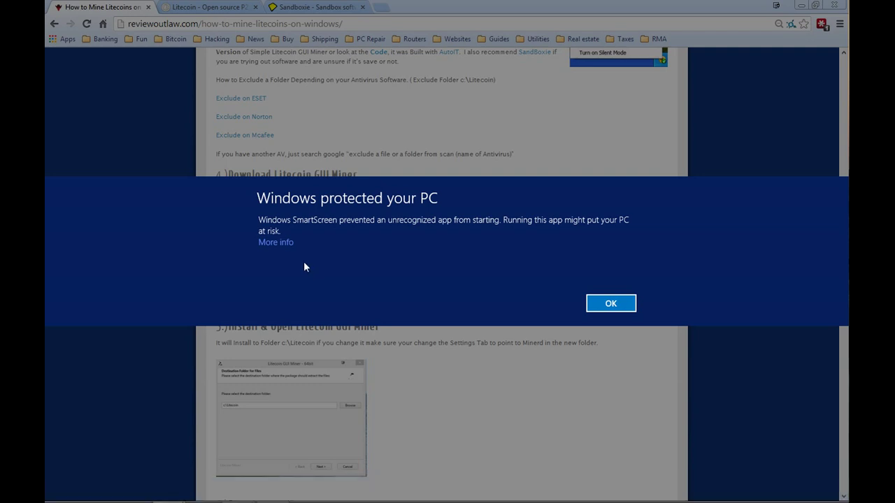
Run the unrecognized installer anyway, extract it to c:\Litecoin, and apply one choice to all conflicts.
click(277, 243)
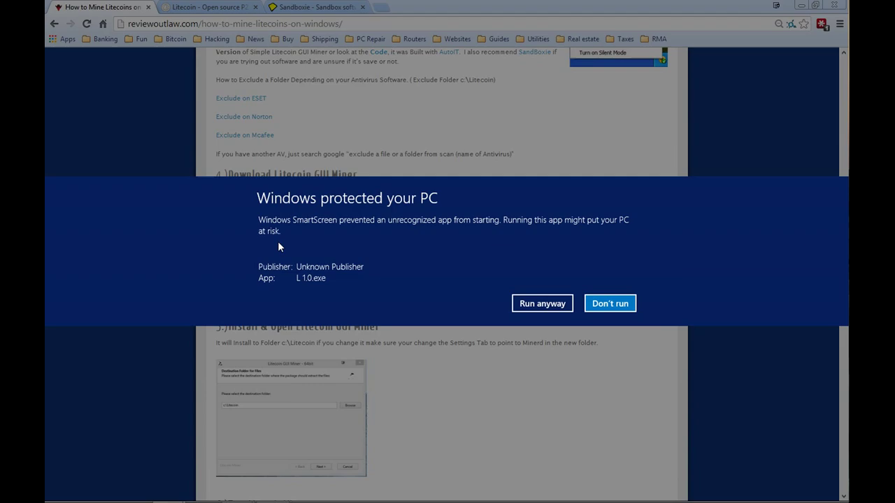
click(527, 305)
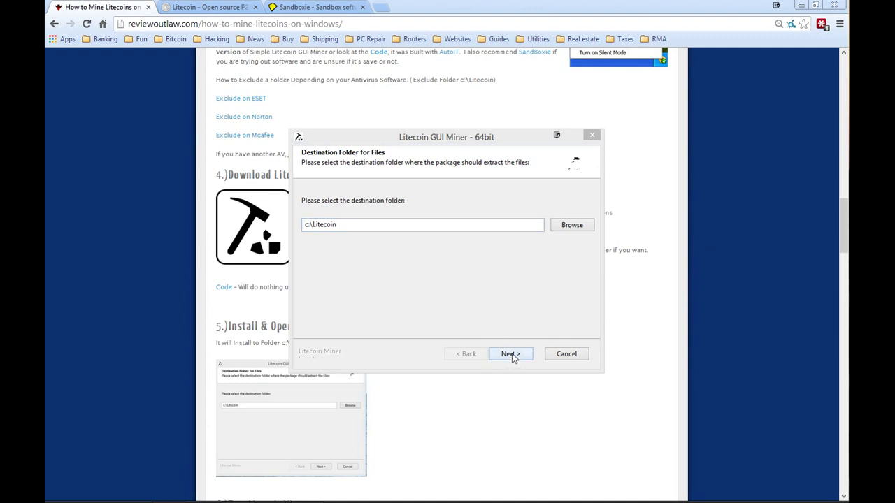
click(512, 355)
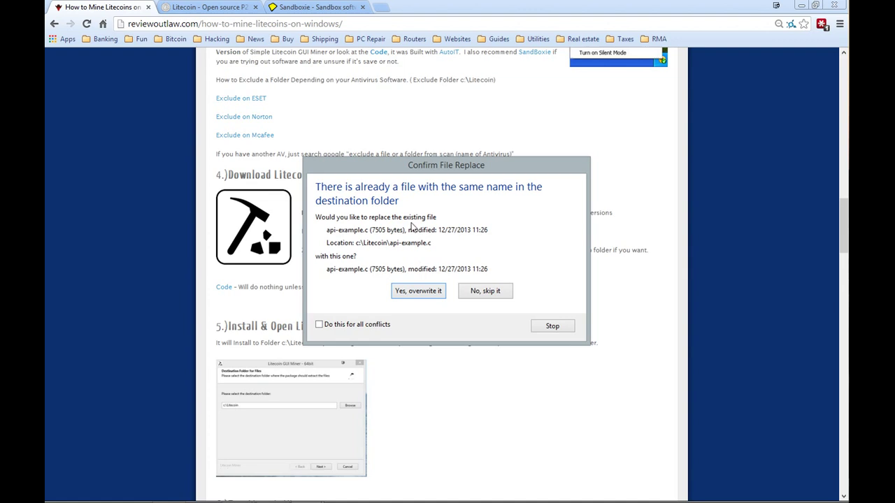
click(362, 325)
Overwrite the existing files, then place the miner window beside the guide's '6.) Test Litecoin Miner' section.
click(419, 291)
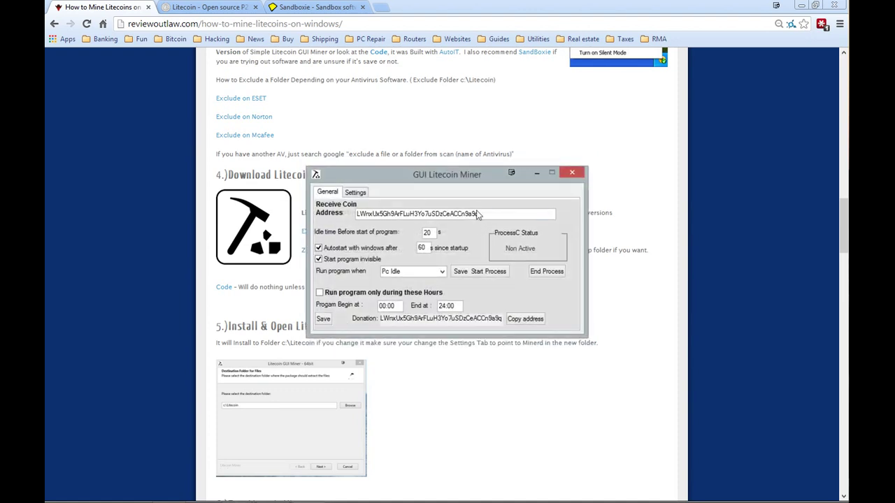
drag(478, 181, 631, 107)
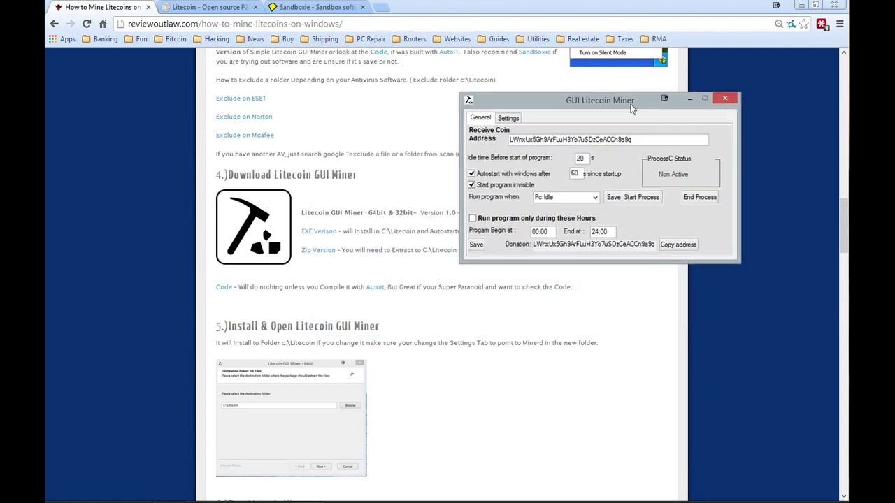
scroll(400, 472, down, 5)
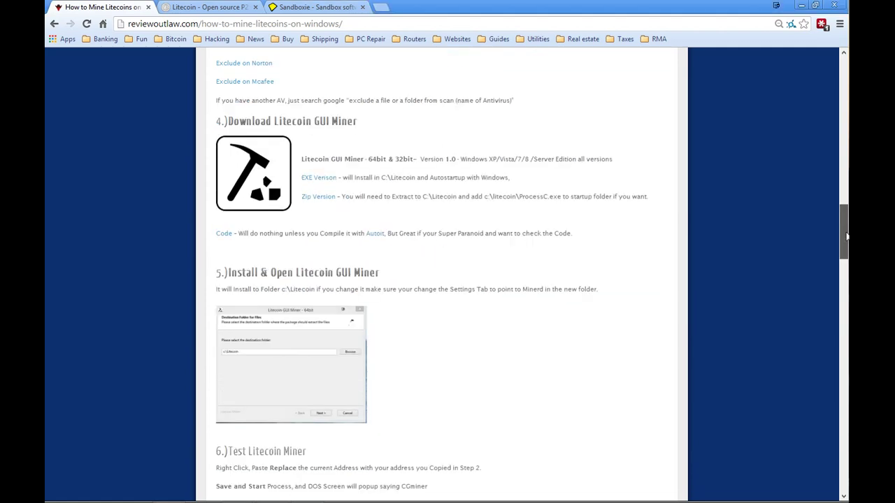
mouse_move(238, 496)
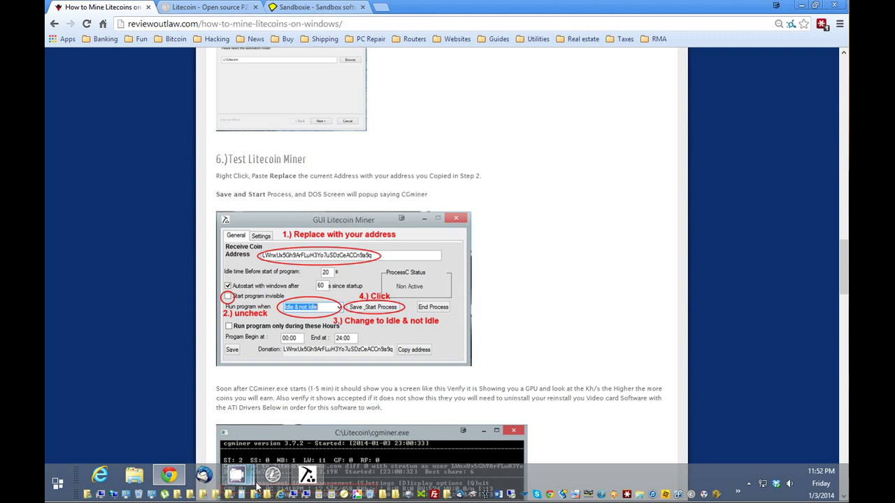
click(306, 477)
drag(575, 101, 599, 94)
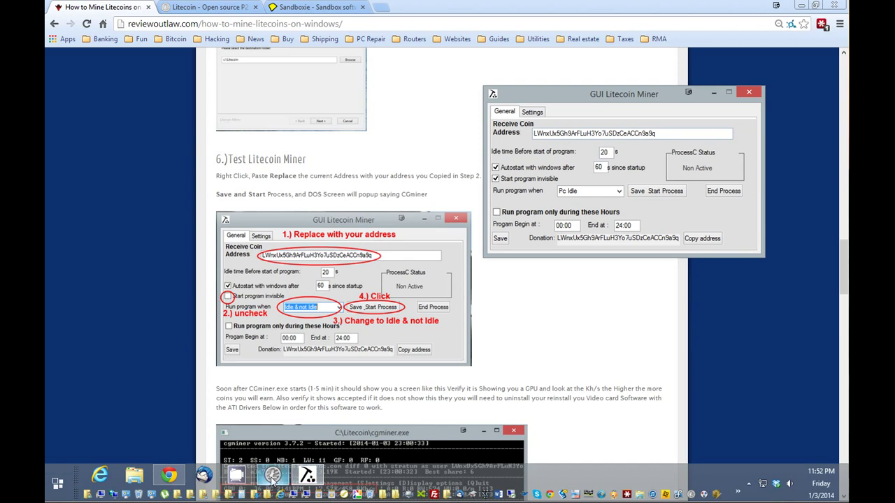
Copy the wallet's CoinPayments address and paste it into the miner's Receive Coin Address field.
click(274, 478)
right_click(715, 105)
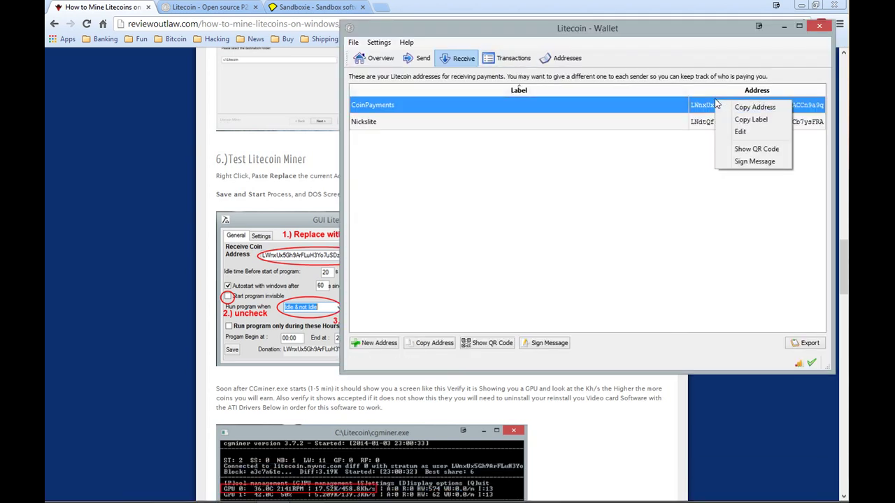
click(743, 108)
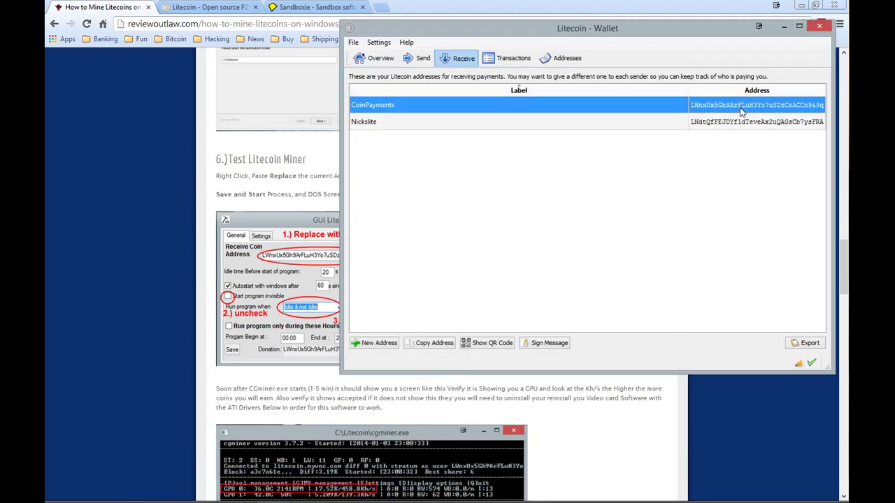
click(783, 27)
click(675, 136)
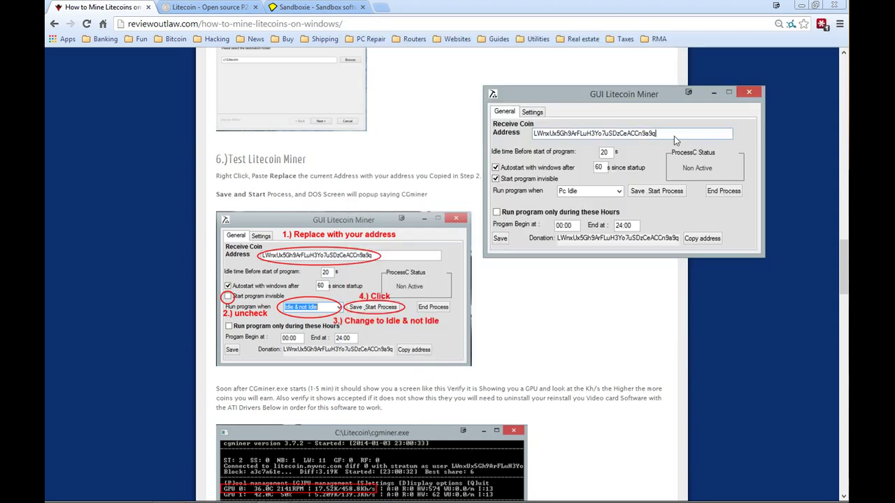
drag(675, 140, 525, 137)
key(super+c)
right_click(564, 134)
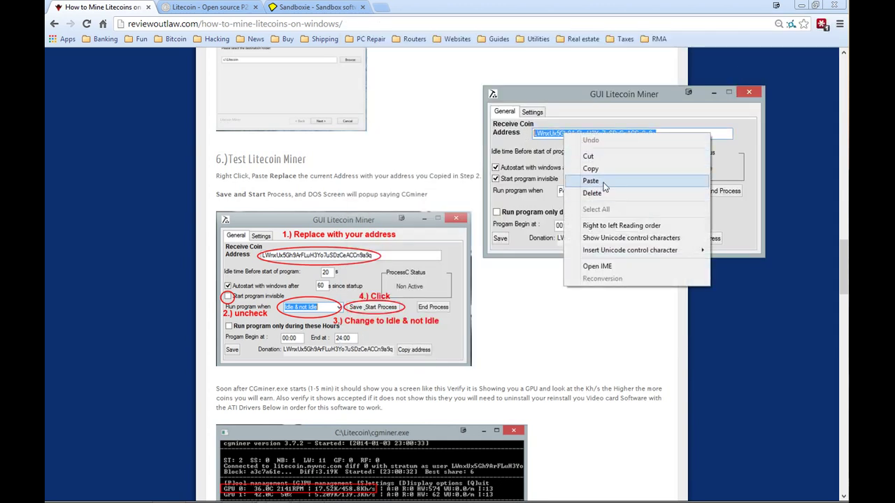
click(606, 186)
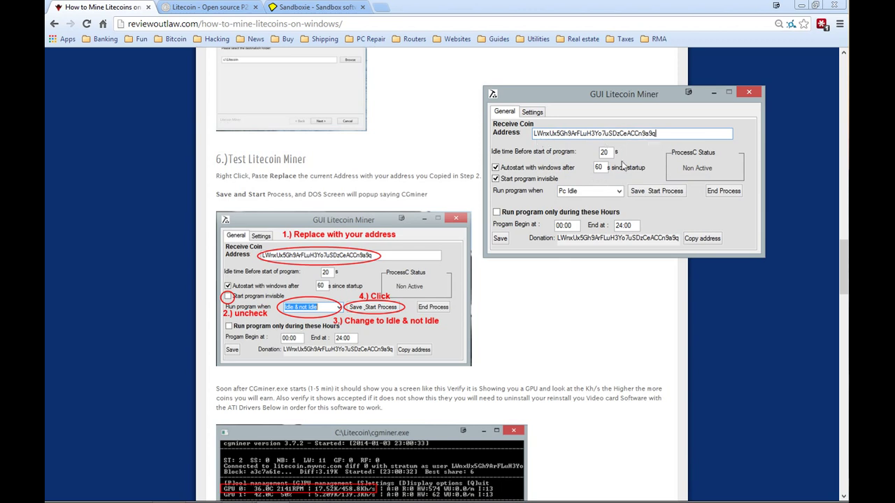
Untick Start program invisible and set the run mode to Idle & not Idle.
click(506, 183)
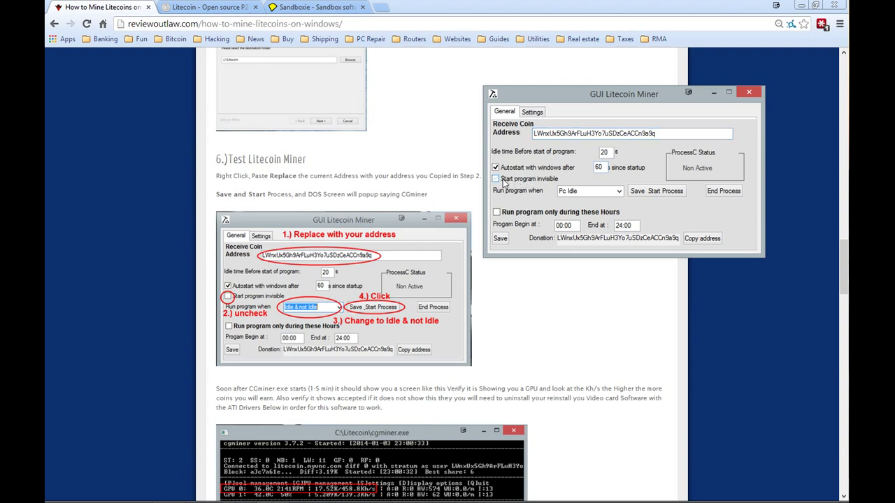
click(618, 194)
click(592, 218)
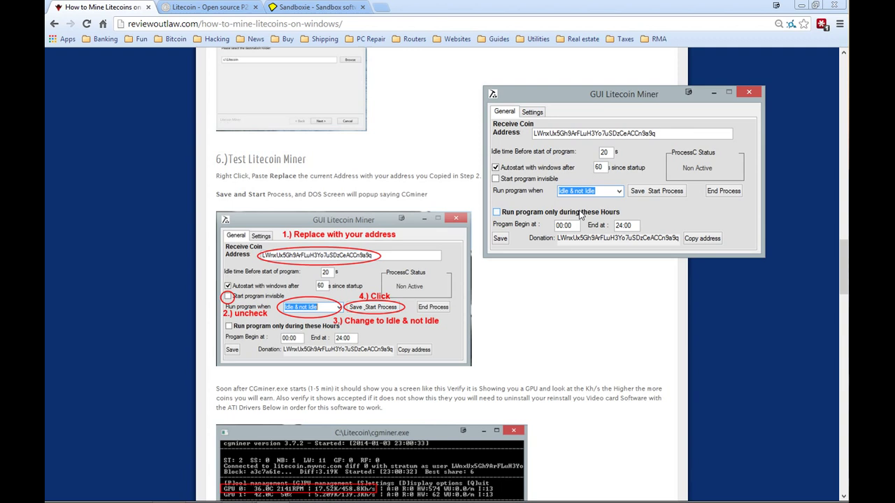
Save and start mining, watch cgminer accept shares, then end the process so status is Non Active.
click(657, 198)
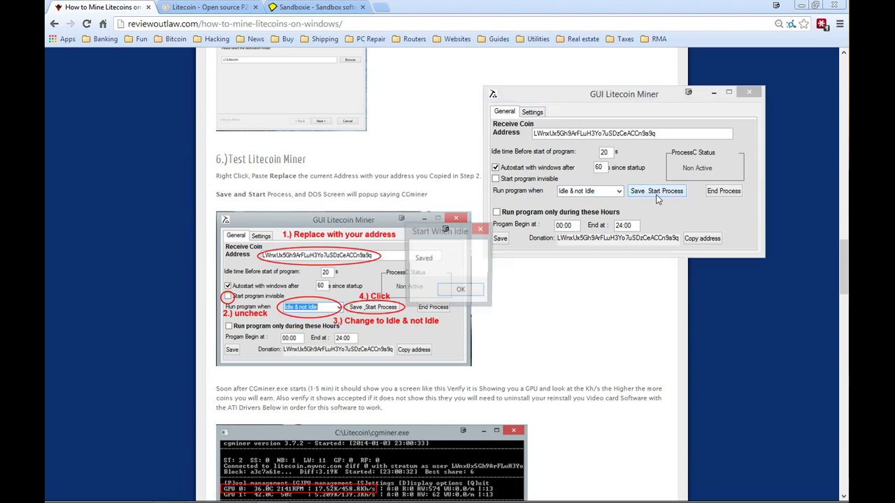
click(472, 298)
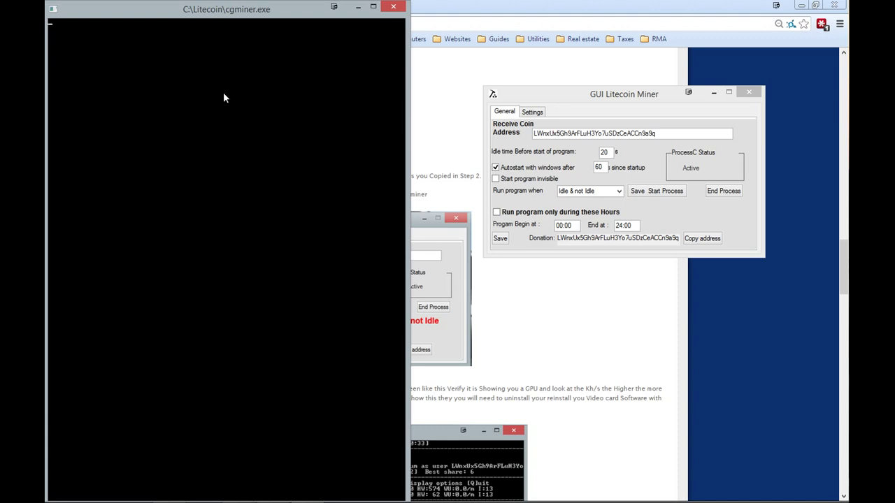
drag(272, 10, 301, 11)
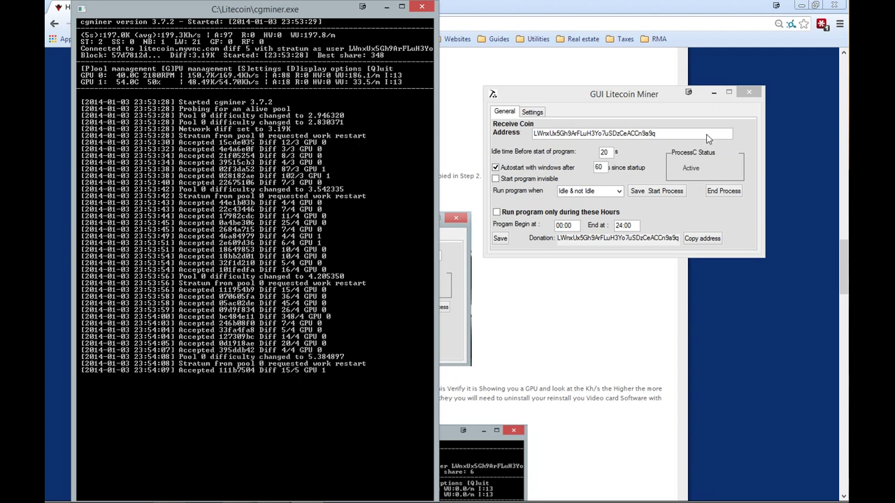
click(725, 193)
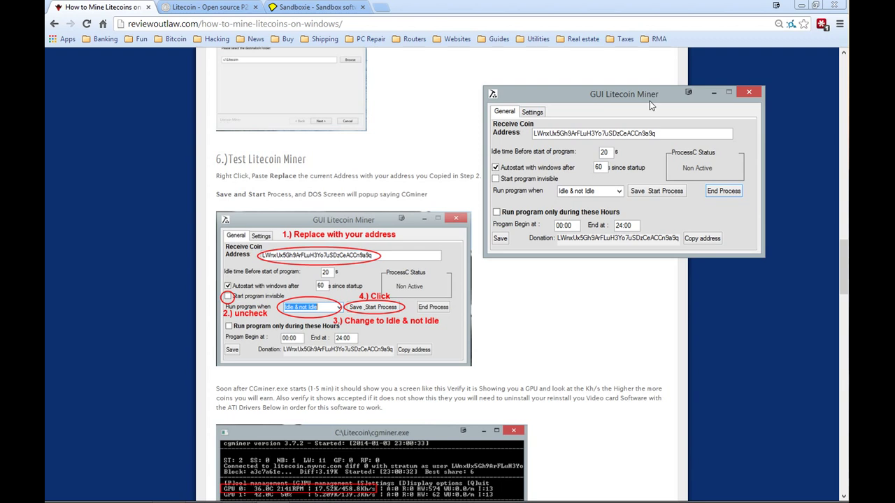
drag(650, 102, 684, 97)
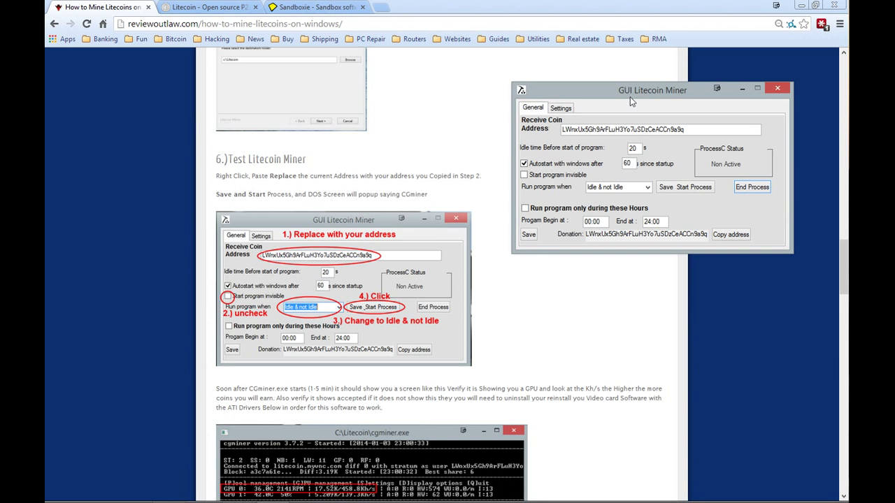
Stop the mining process and bring the miner window back beside the guide.
click(753, 187)
drag(842, 273, 842, 301)
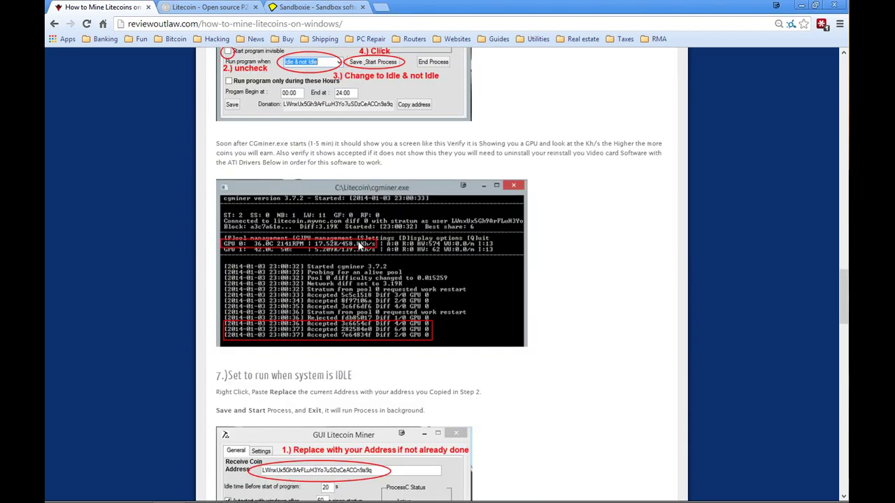
scroll(587, 318, down, 3)
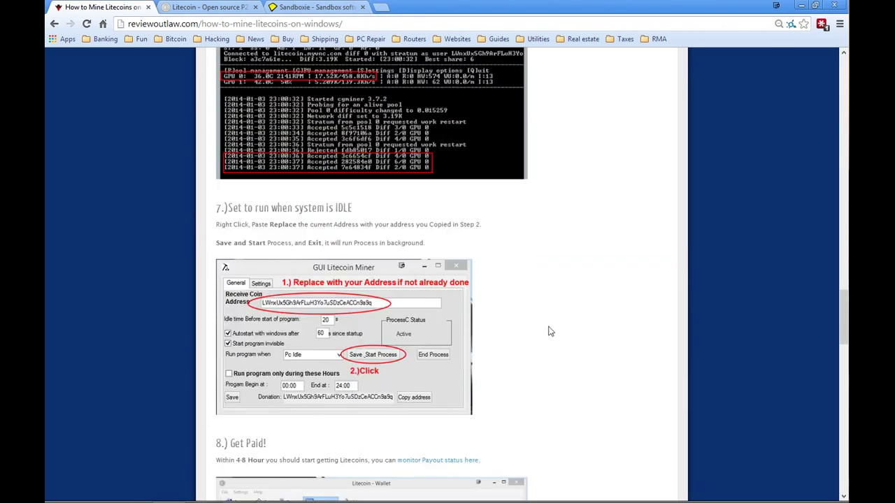
scroll(533, 309, down, 1)
mouse_move(266, 483)
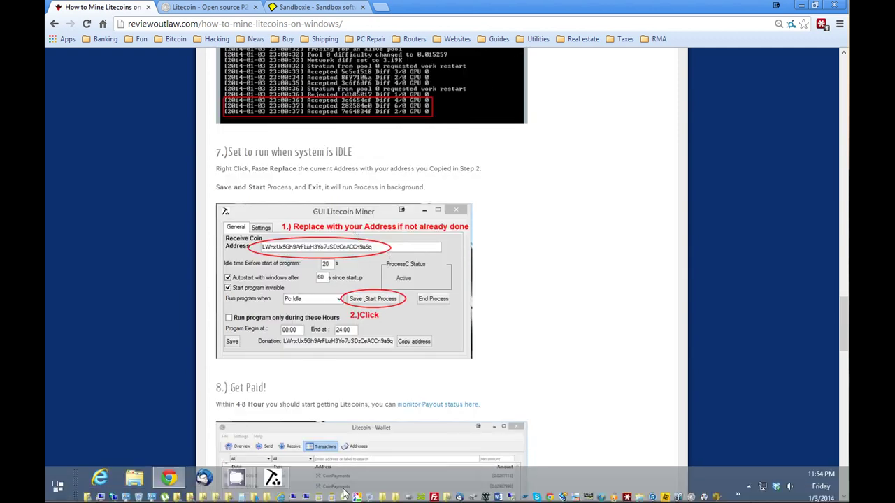
click(271, 476)
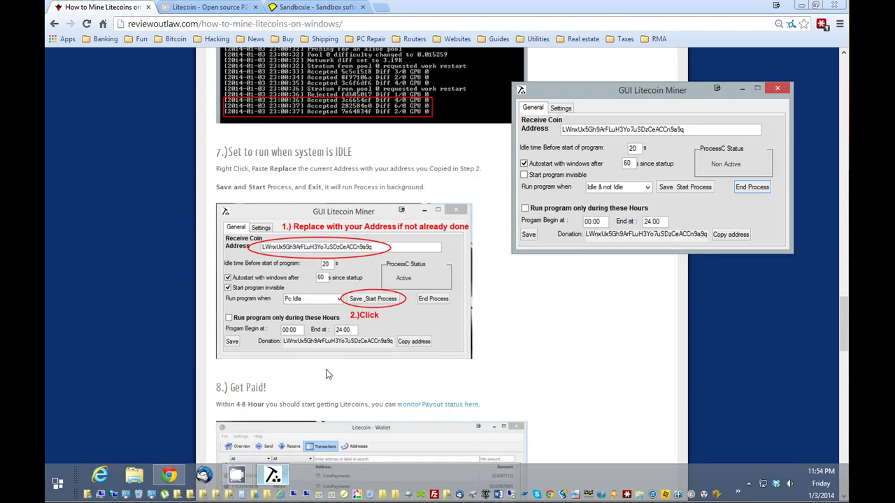
Turn on Start program invisible and set the run mode to Pc Idle.
drag(697, 133, 559, 130)
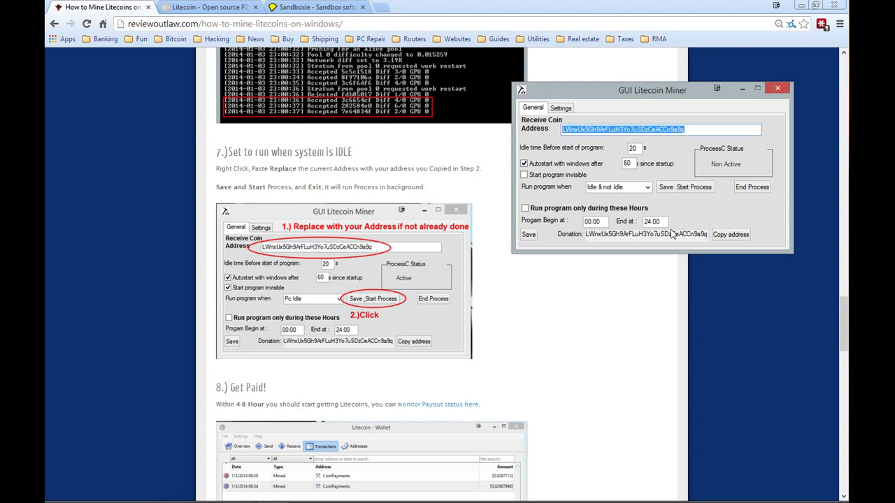
click(523, 175)
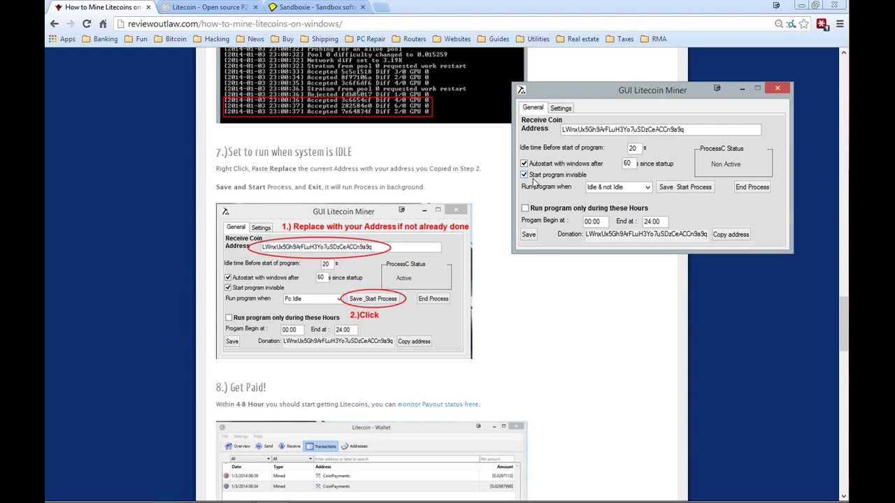
click(647, 187)
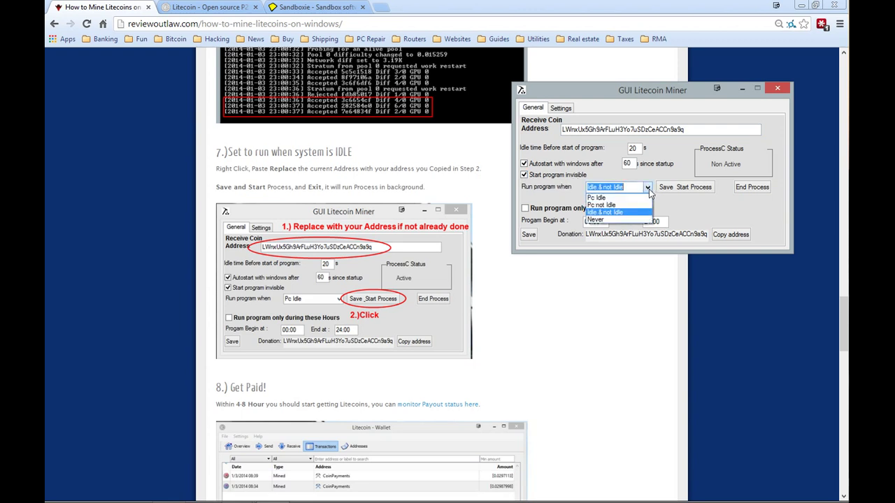
click(608, 199)
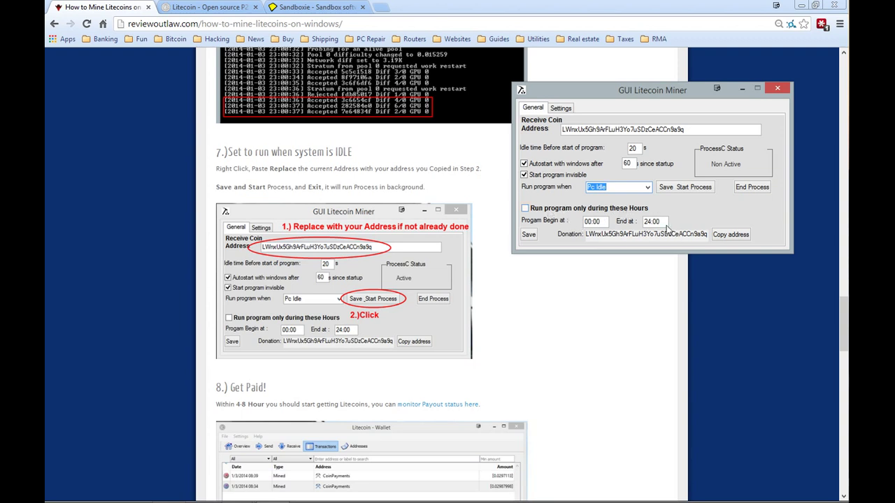
Check the Settings tab, untick Start program invisible, restore Idle & not Idle, then minimize the miner.
click(566, 109)
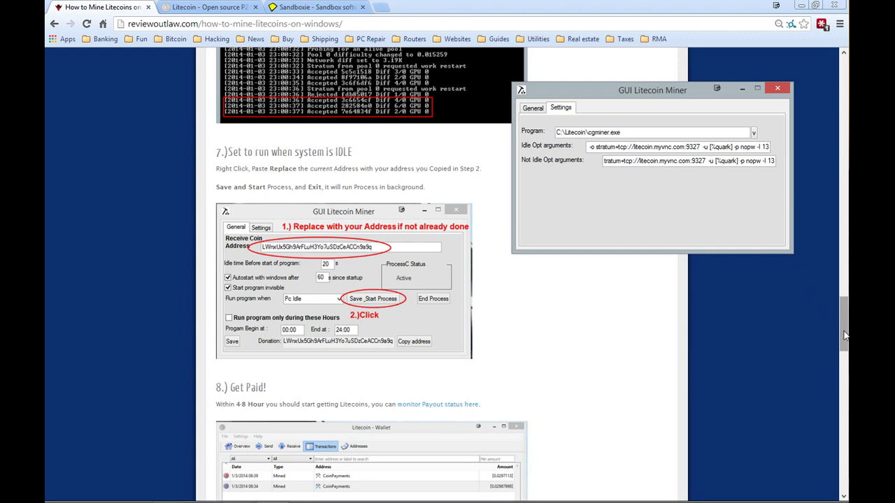
click(538, 109)
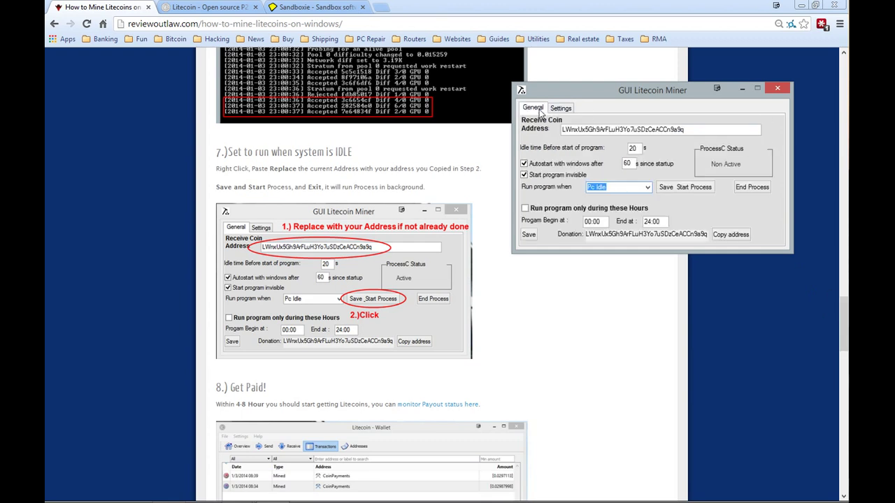
click(580, 177)
click(648, 188)
click(640, 217)
click(558, 109)
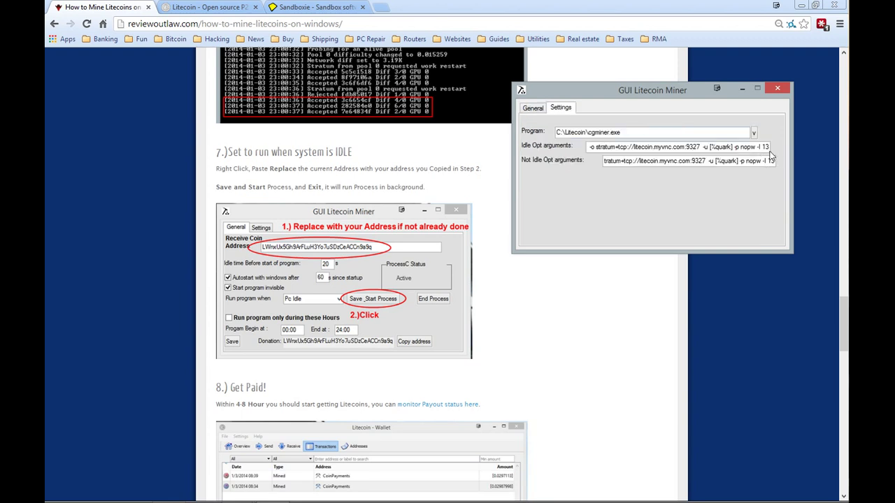
click(534, 109)
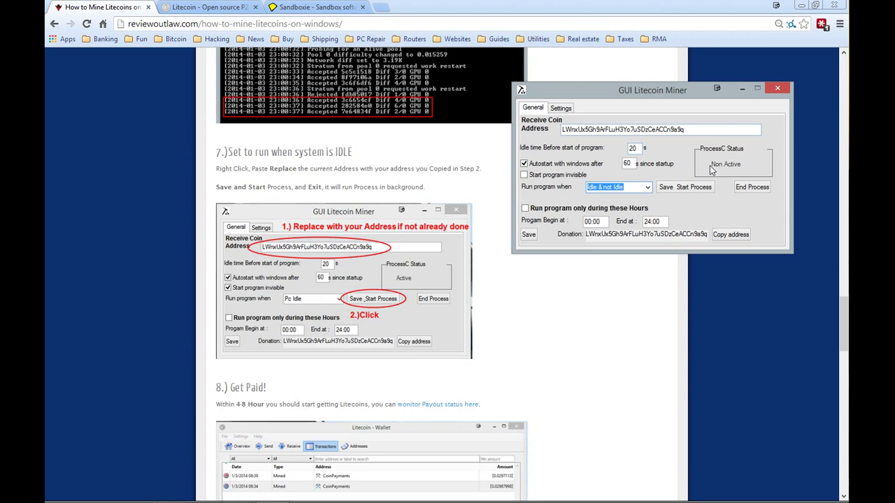
click(741, 88)
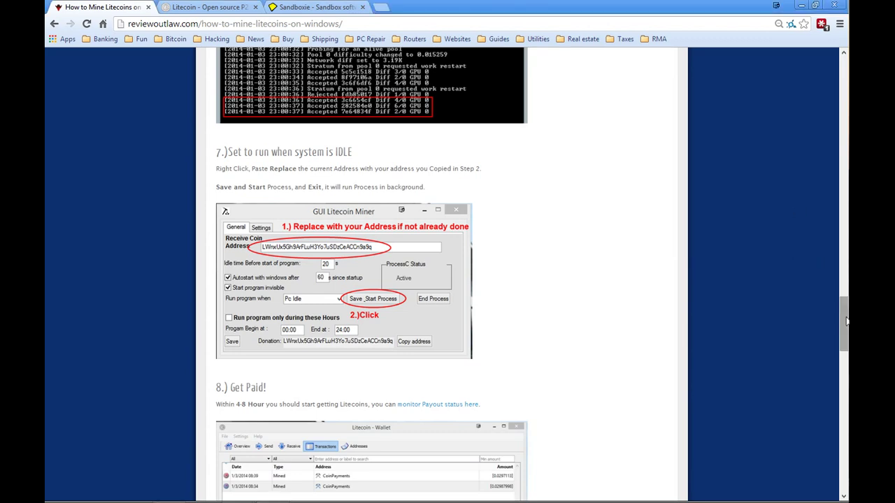
Open the Mining hardware comparison wiki in a new tab and look through its GPU table.
scroll(825, 210, up, 6)
scroll(818, 174, up, 9)
scroll(816, 154, down, 7)
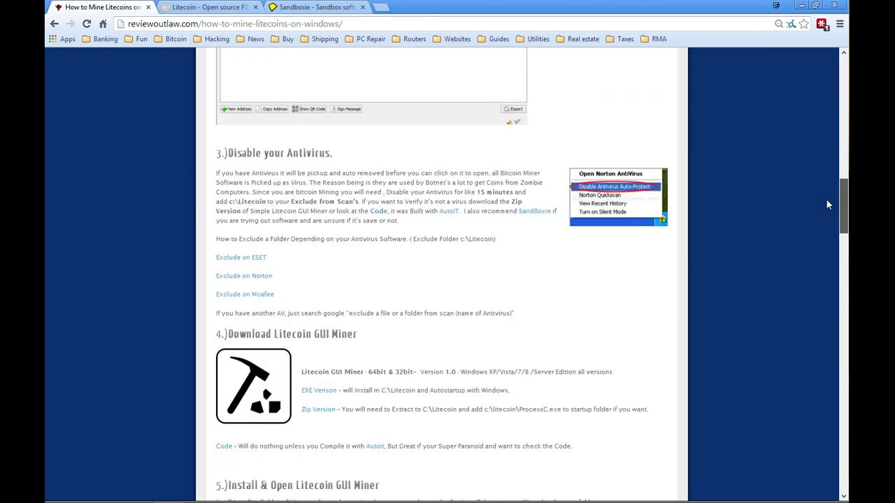
scroll(825, 199, up, 1)
scroll(825, 189, up, 12)
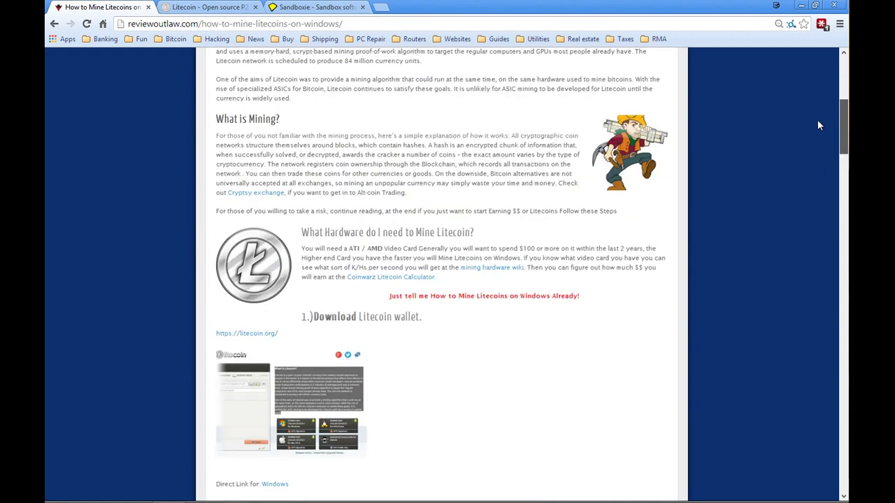
middle_click(483, 269)
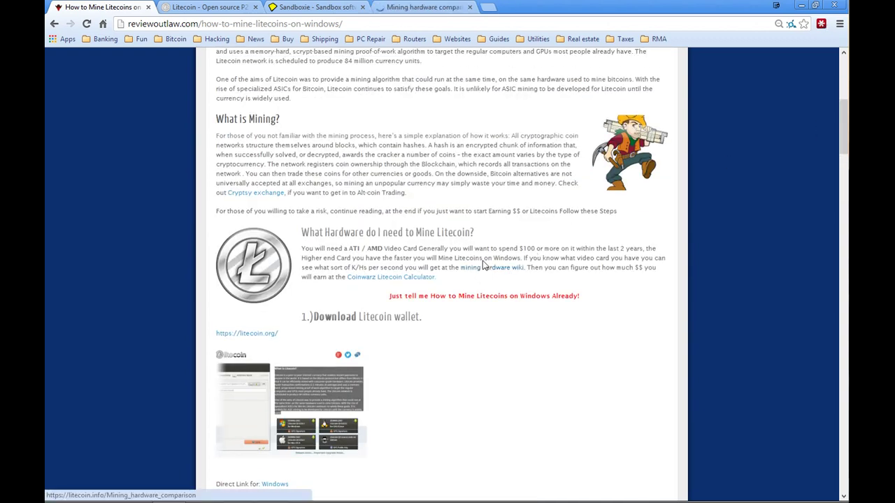
click(433, 6)
scroll(608, 273, down, 5)
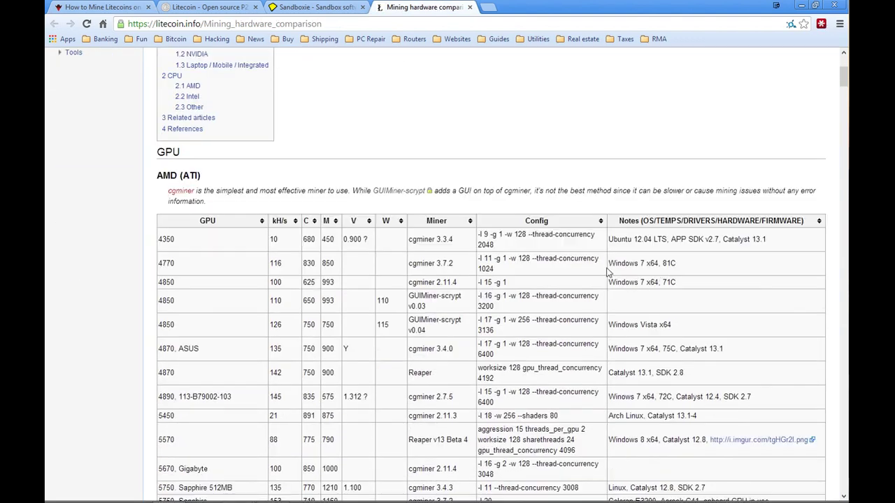
scroll(598, 271, down, 1)
Go back to the How to Mine Litecoins article and scroll down to step 7.
click(97, 7)
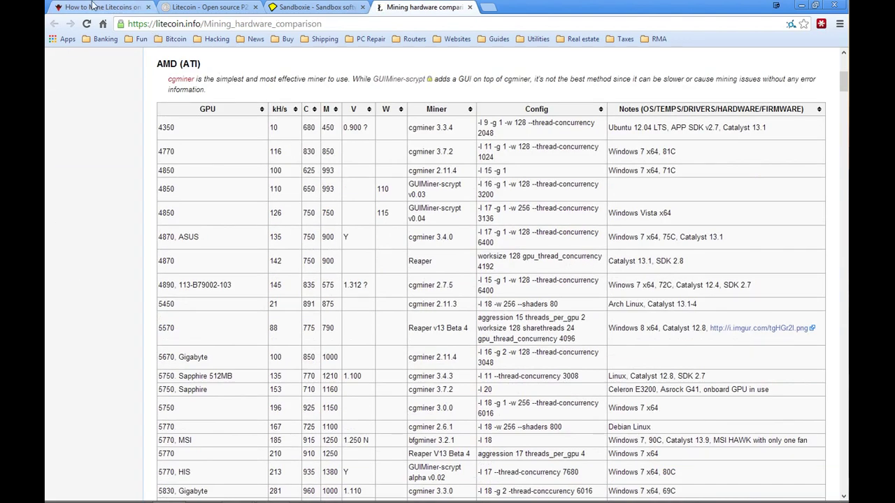
scroll(540, 171, down, 2)
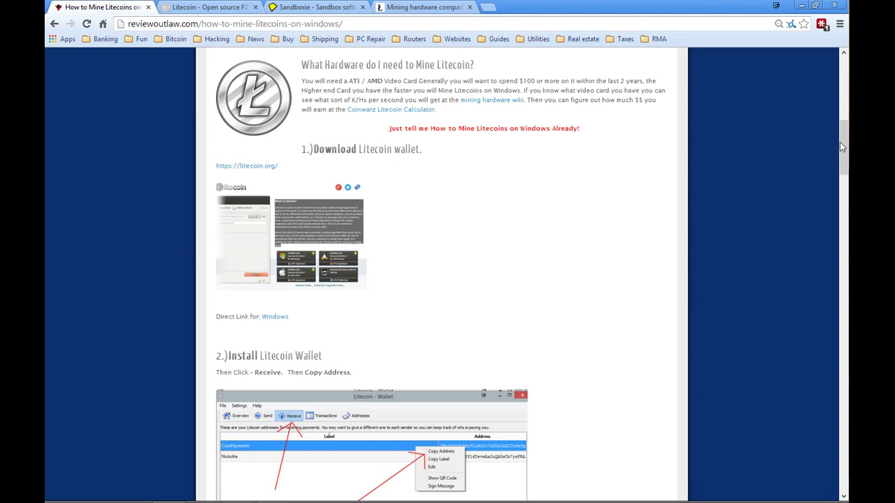
drag(839, 142, 843, 246)
scroll(843, 246, down, 9)
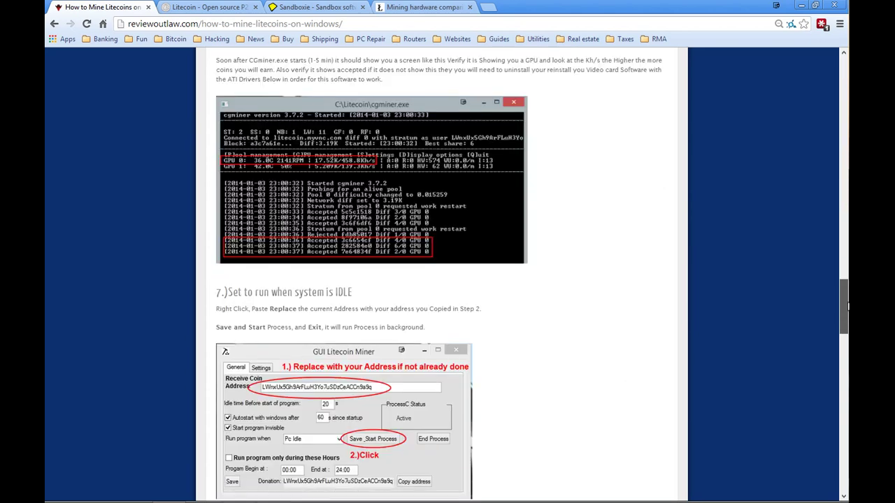
scroll(843, 318, down, 2)
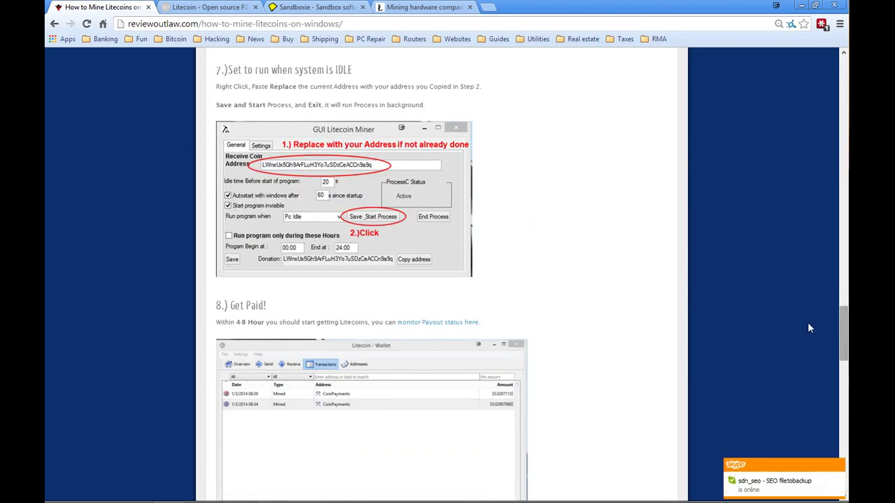
Restore the miner, enable Start program invisible, and set the run mode to Pc Idle.
mouse_move(306, 493)
click(273, 476)
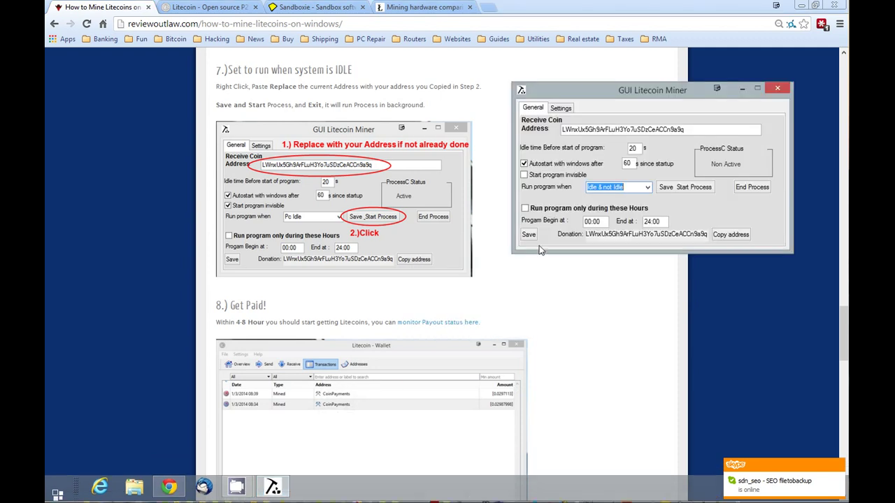
click(568, 178)
click(647, 187)
click(633, 204)
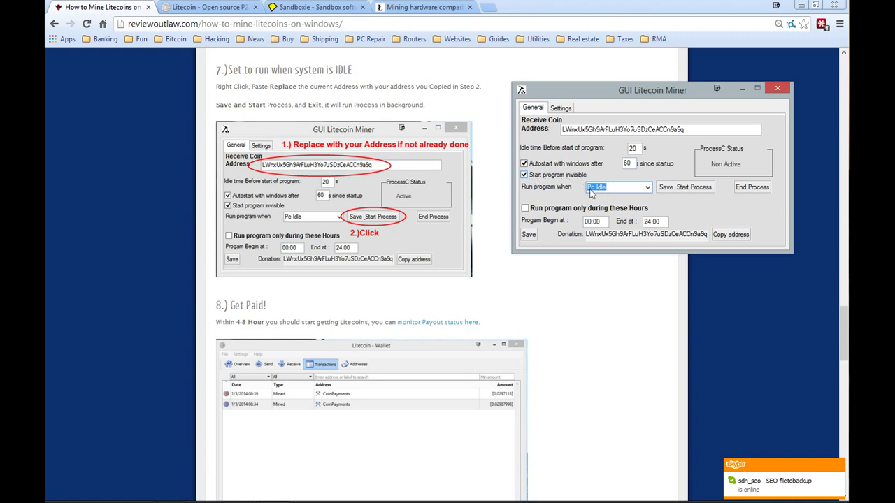
Save the settings and start mining, confirm the Saved message, and close the miner window.
click(677, 190)
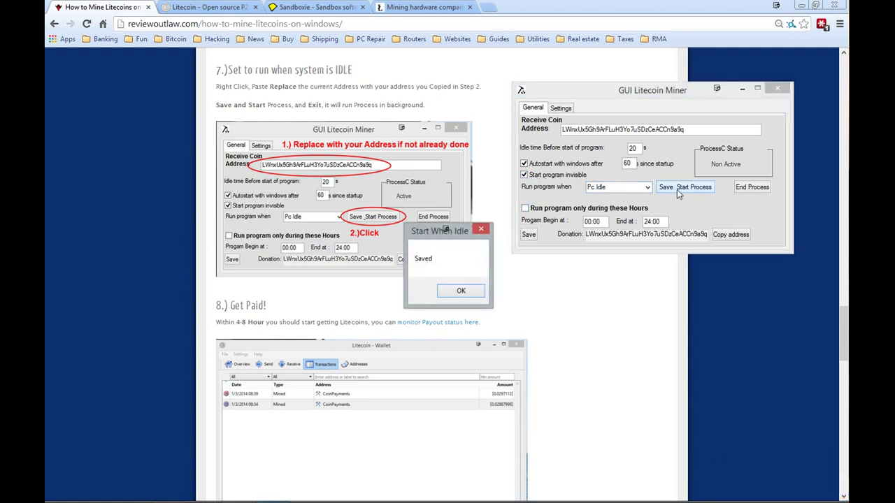
click(464, 295)
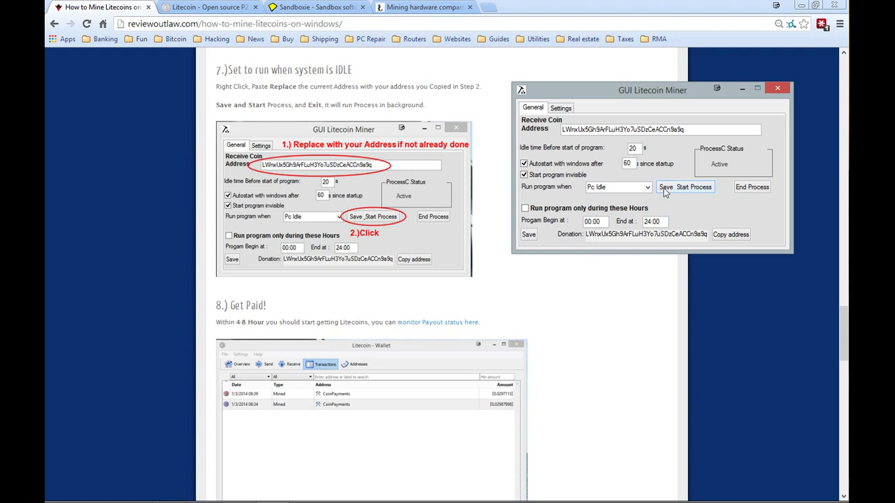
click(778, 90)
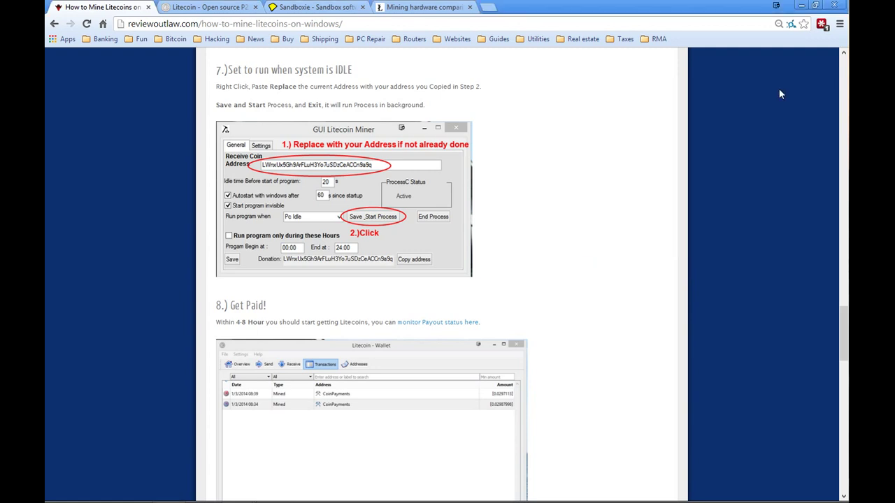
Open the Litecoin wallet from the tray, review the two Mined CoinPayments transactions, then resume the guide.
scroll(527, 319, down, 3)
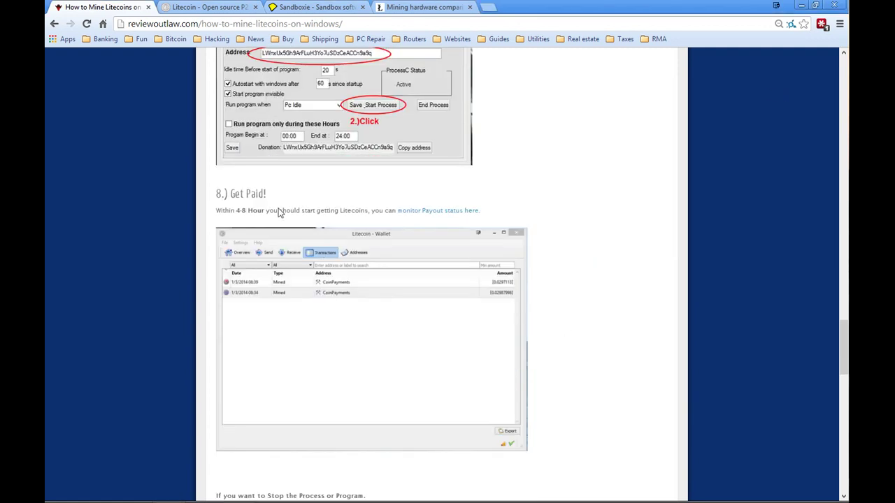
mouse_move(255, 475)
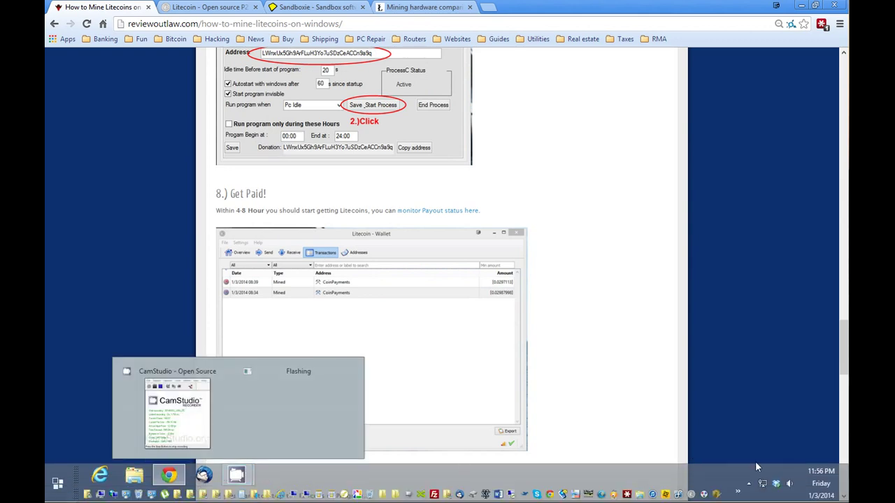
click(748, 484)
click(738, 418)
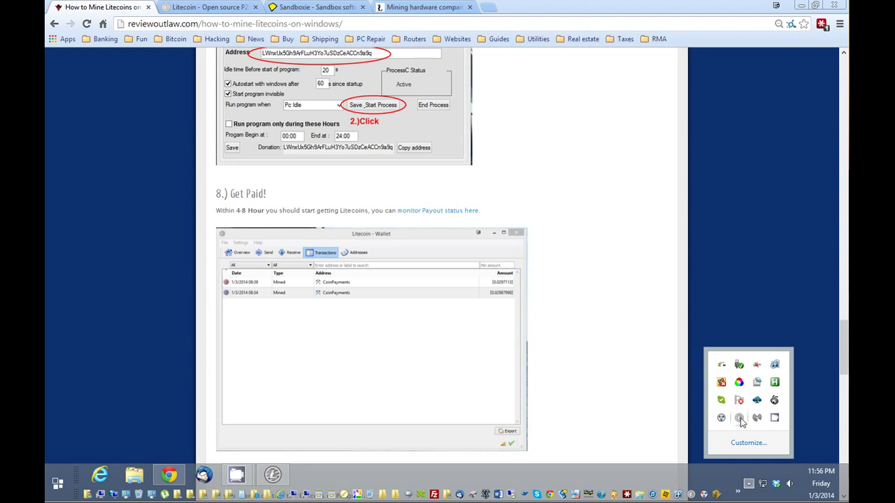
click(274, 475)
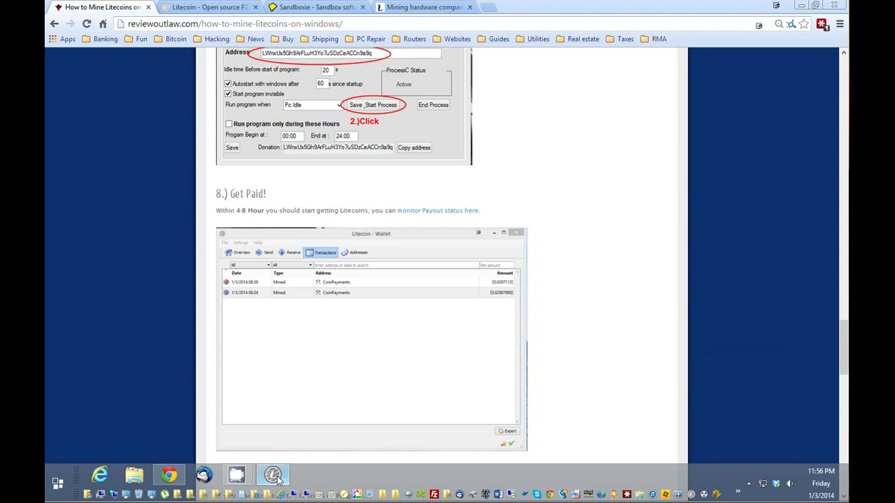
click(505, 60)
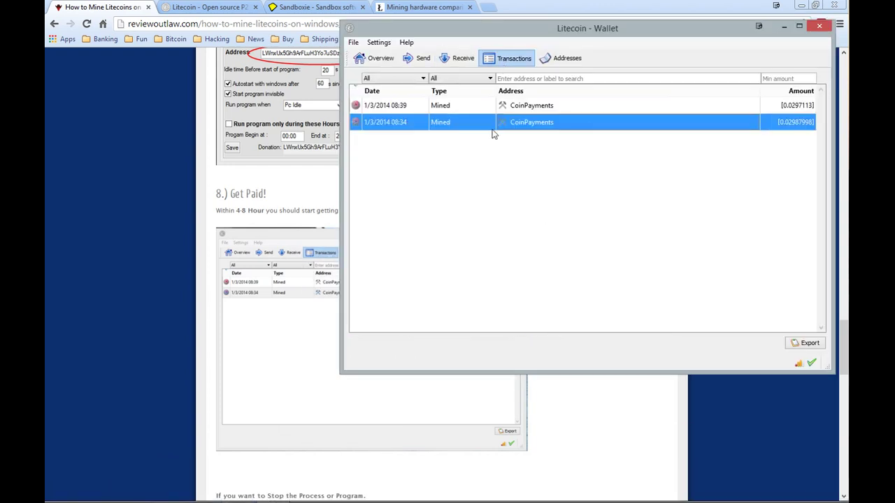
click(612, 405)
scroll(610, 406, down, 2)
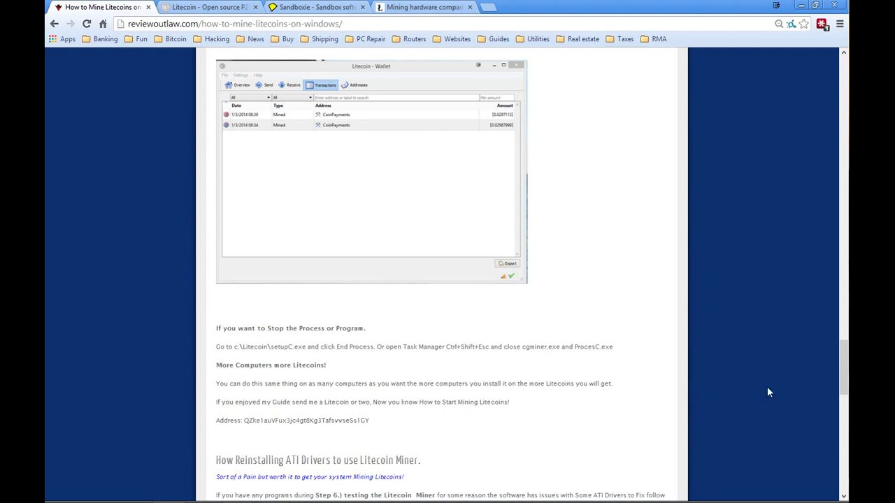
scroll(574, 288, down, 2)
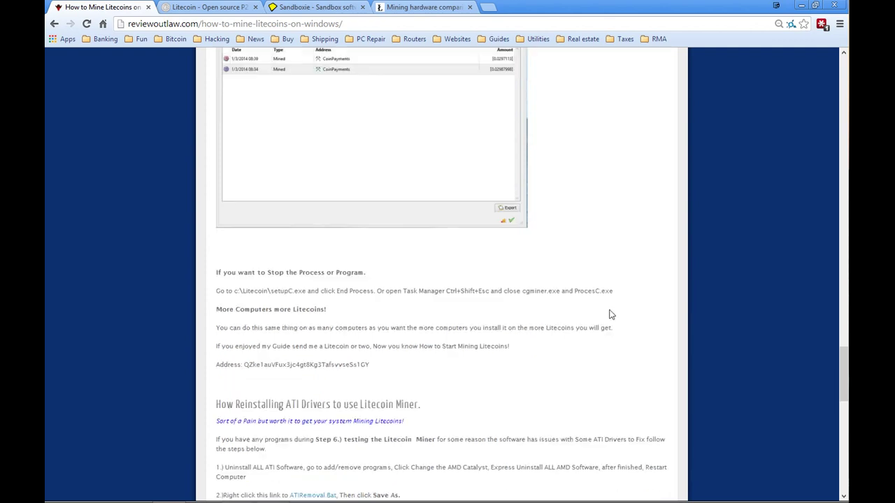
scroll(611, 312, up, 2)
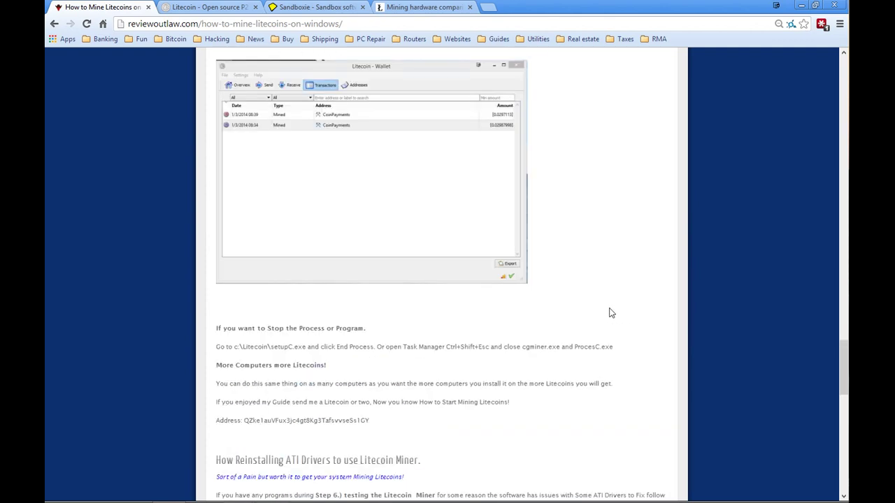
scroll(610, 312, down, 3)
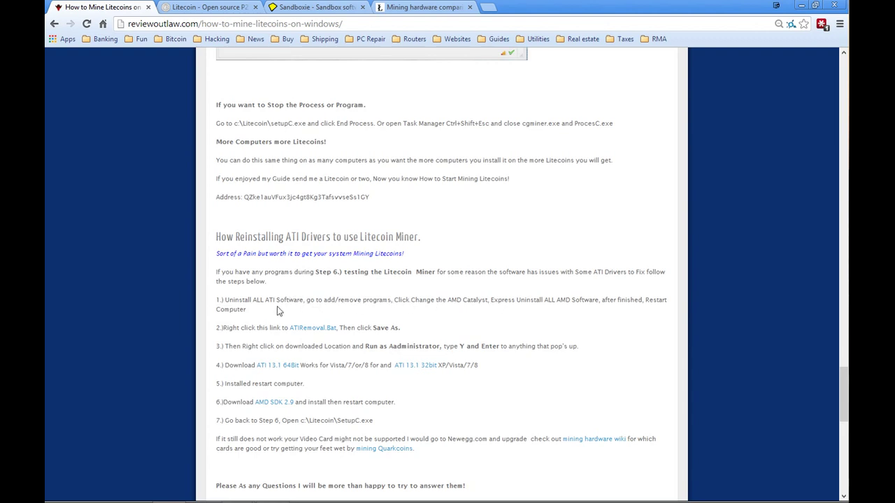
right_click(320, 329)
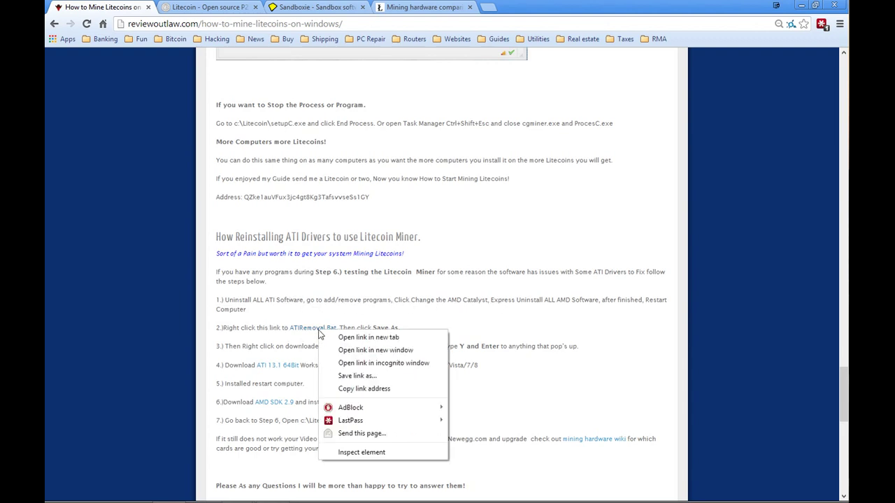
click(381, 376)
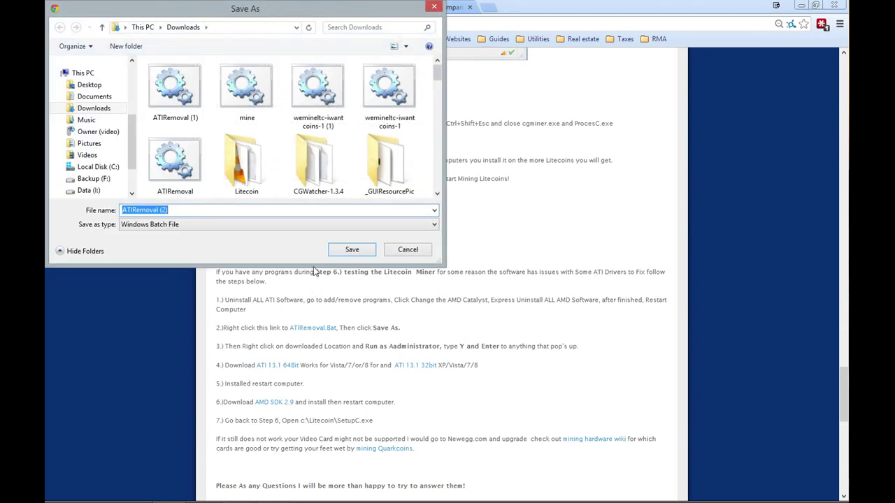
click(408, 252)
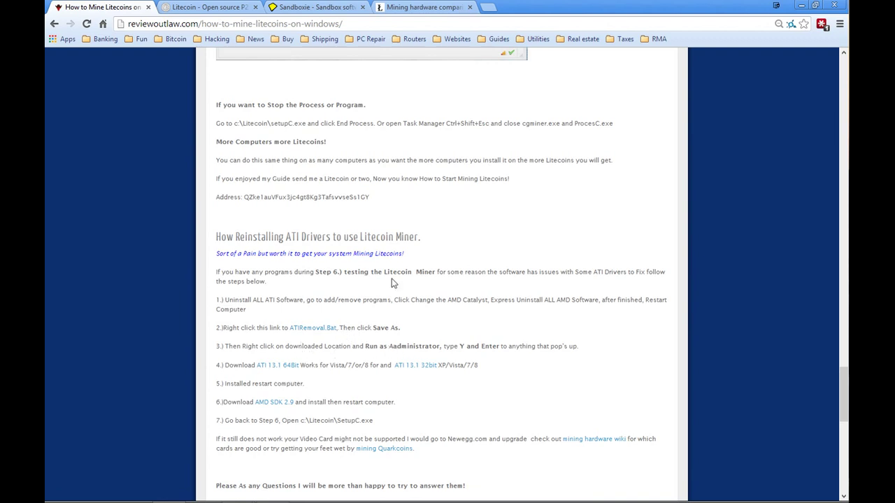
Scroll the guide down to the ATI driver reinstall steps ending with c:\Litecoin\SetupC.exe.
scroll(393, 277, down, 2)
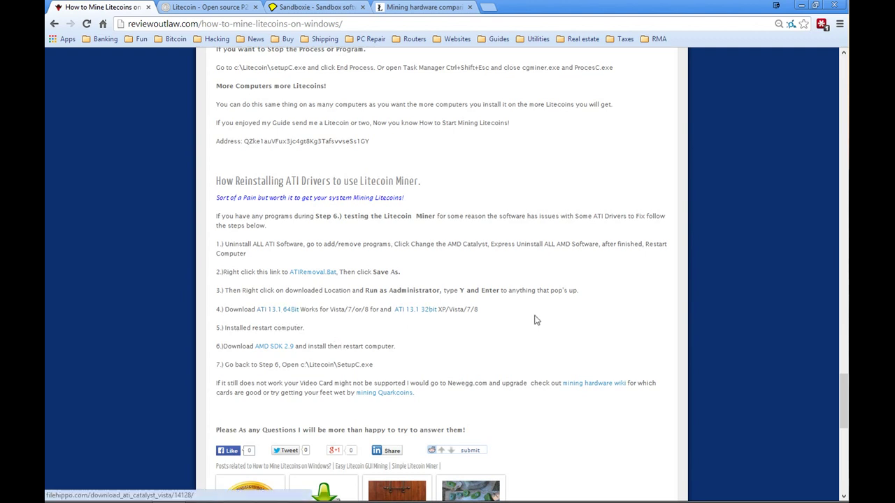
scroll(537, 319, down, 1)
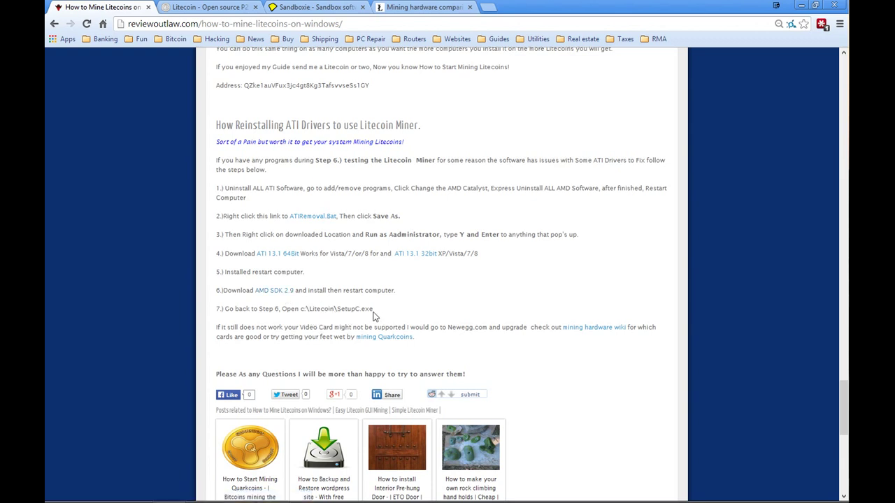
drag(300, 310, 374, 316)
key(super+r)
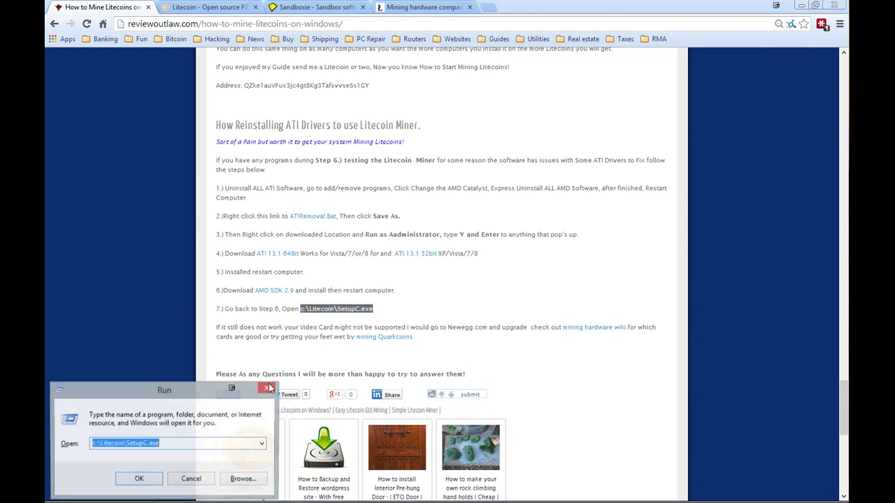
click(139, 479)
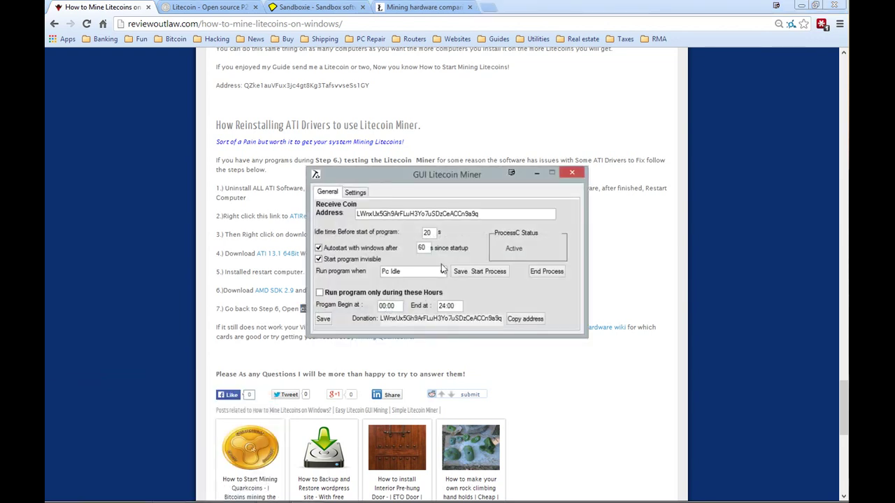
drag(465, 181, 527, 154)
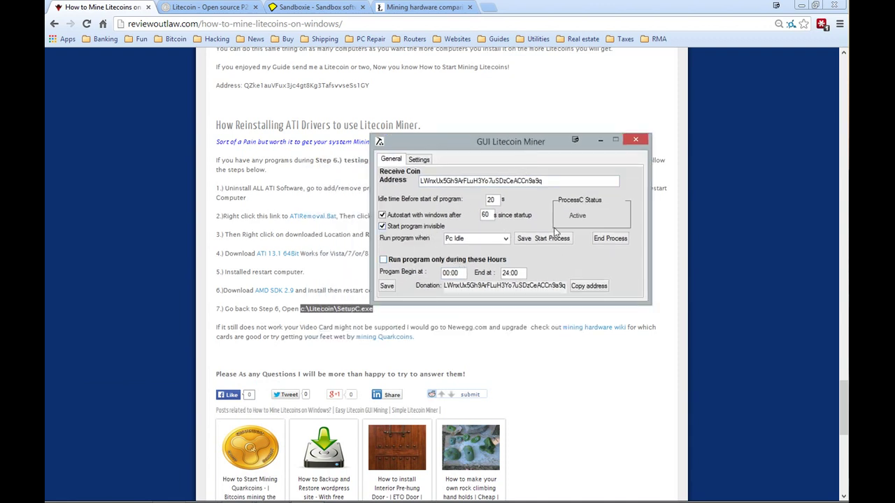
click(636, 139)
click(607, 235)
scroll(608, 235, down, 2)
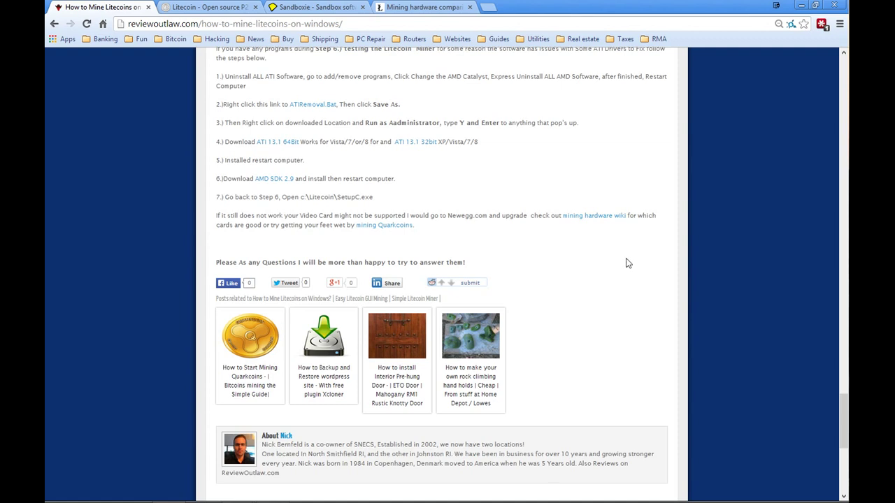
scroll(633, 266, down, 3)
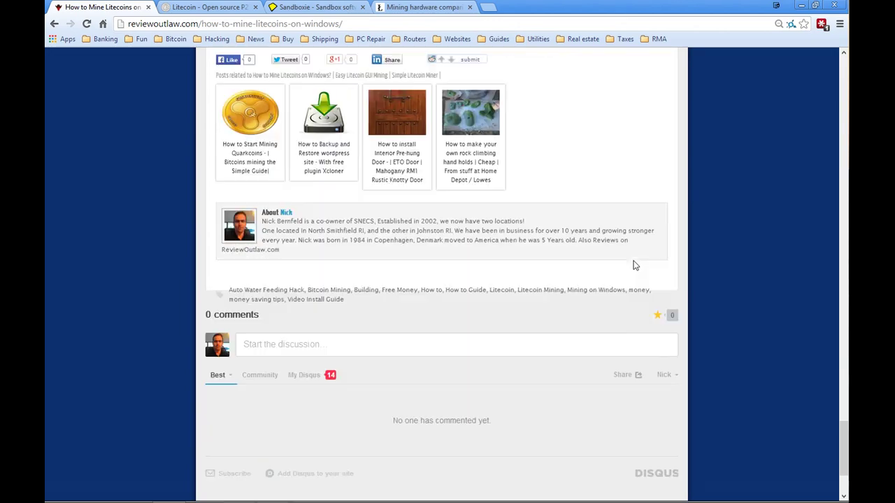
scroll(633, 266, down, 2)
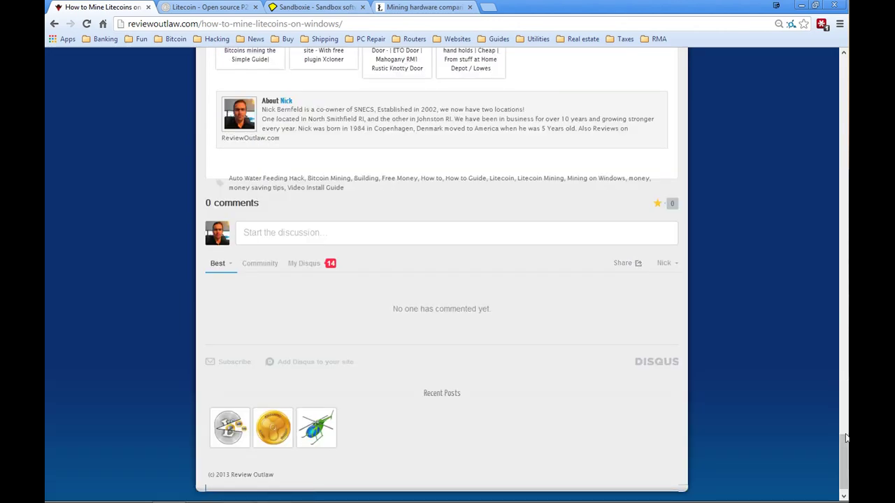
drag(843, 454, 807, 70)
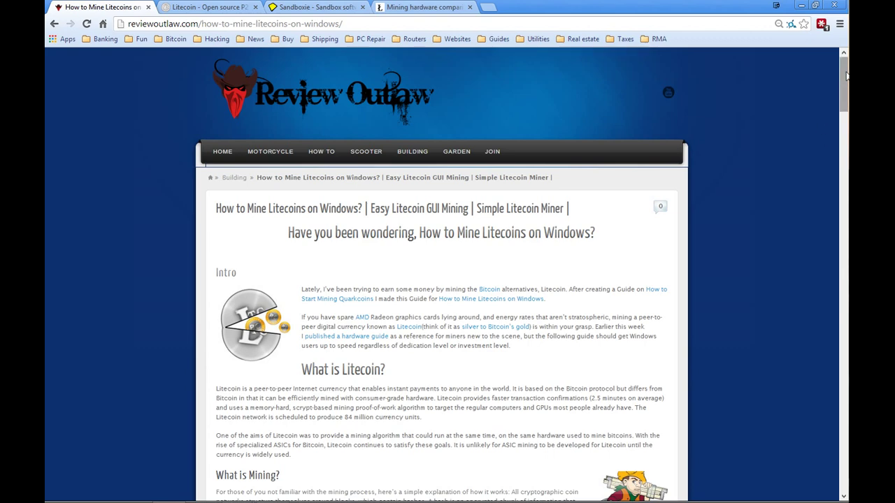
drag(844, 75, 842, 392)
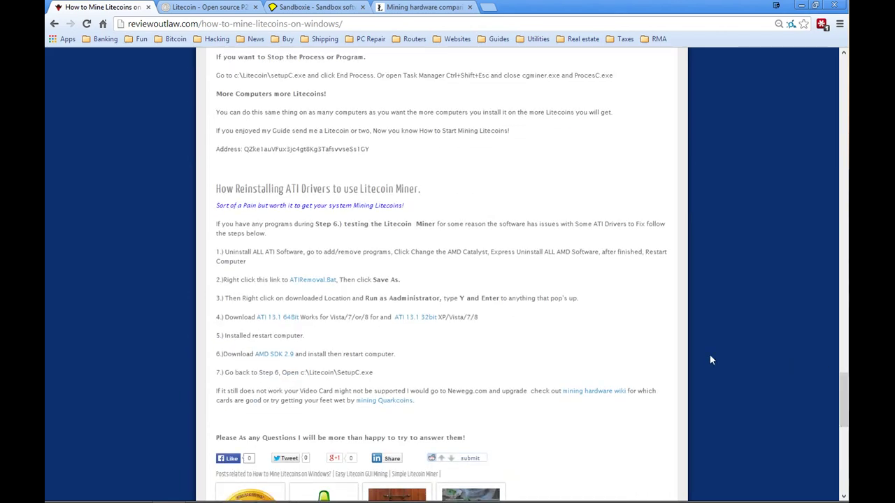
scroll(659, 315, up, 3)
scroll(709, 314, up, 15)
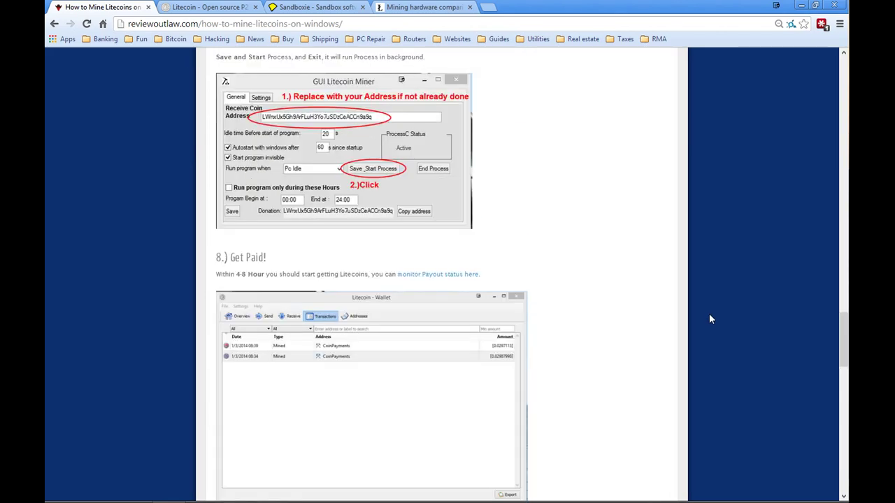
scroll(709, 319, up, 20)
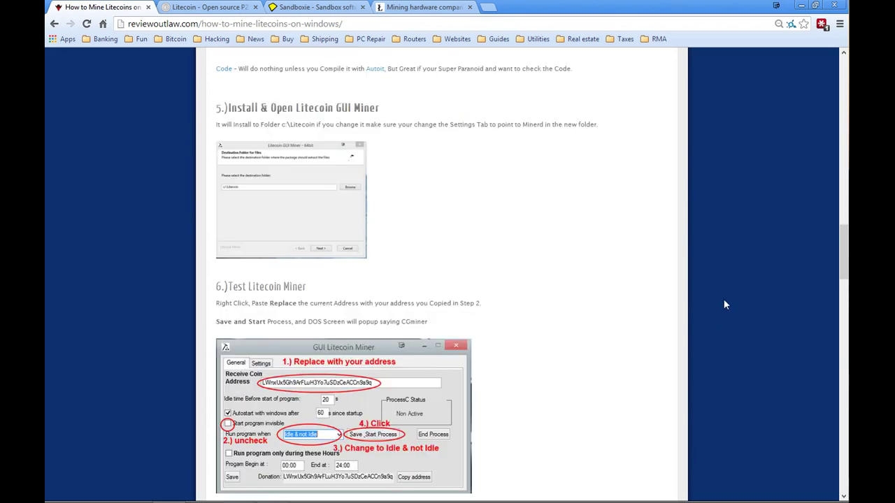
scroll(723, 300, up, 10)
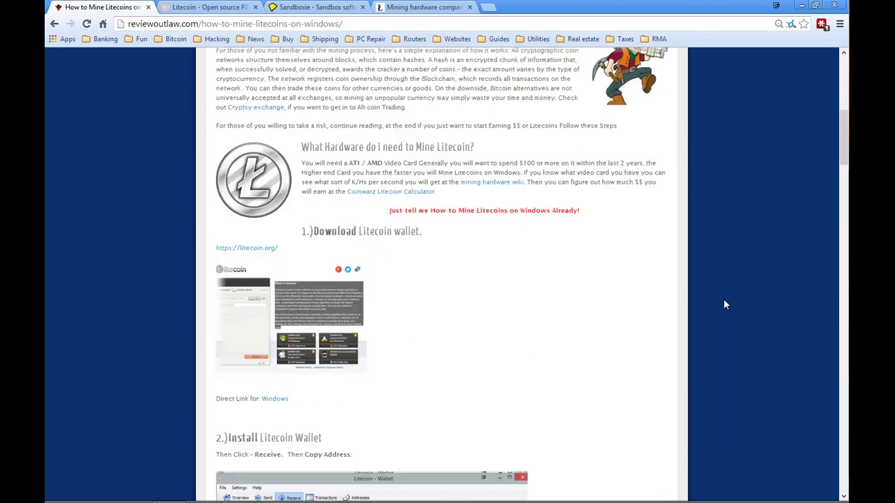
scroll(817, 226, up, 10)
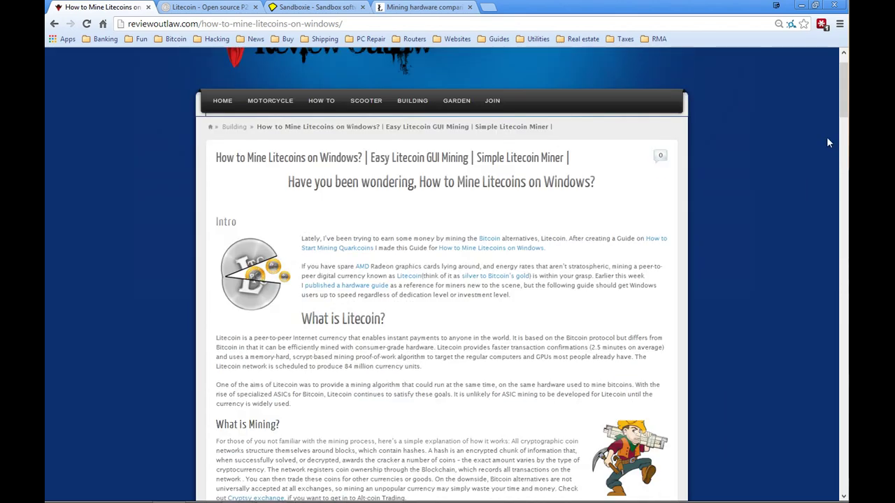
drag(843, 88, 841, 411)
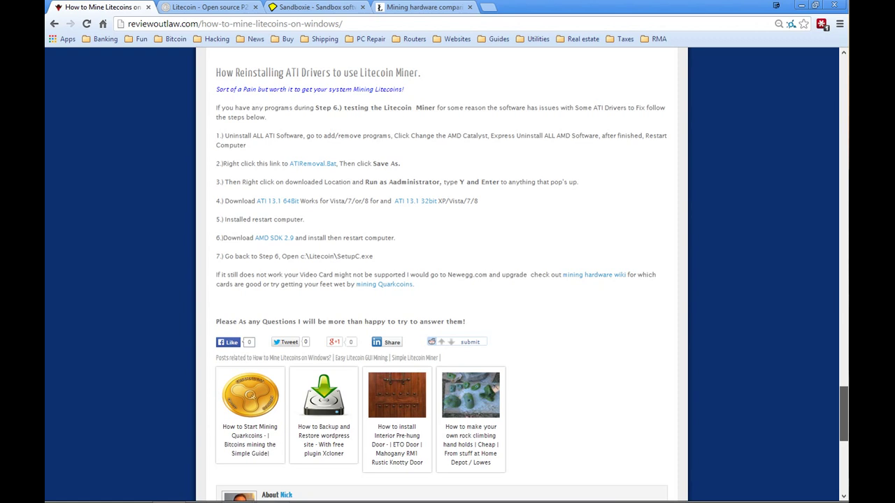
drag(842, 411, 841, 416)
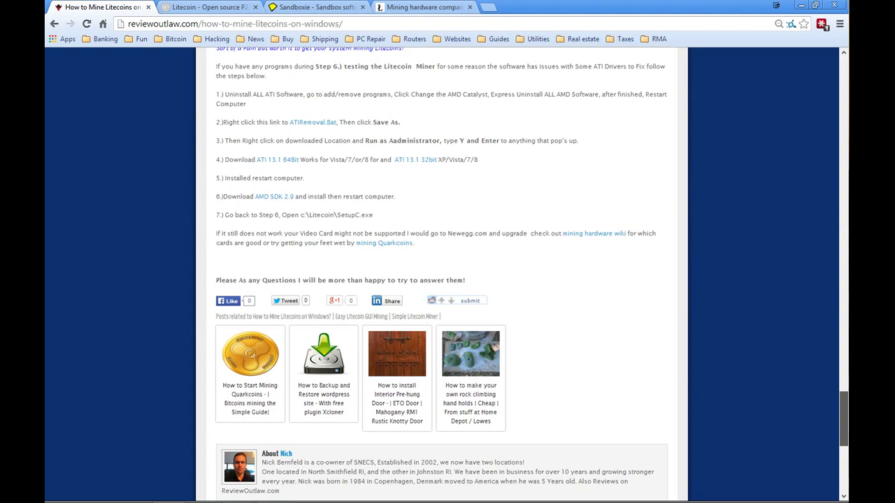
drag(842, 416, 820, 81)
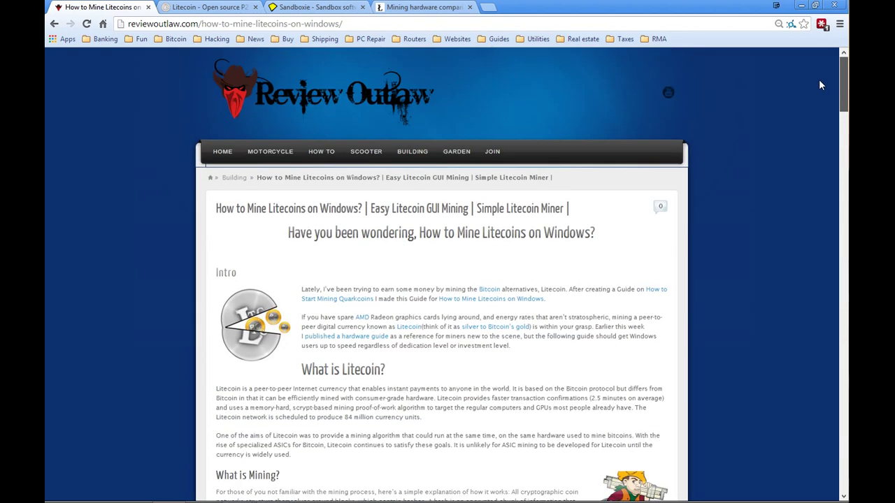